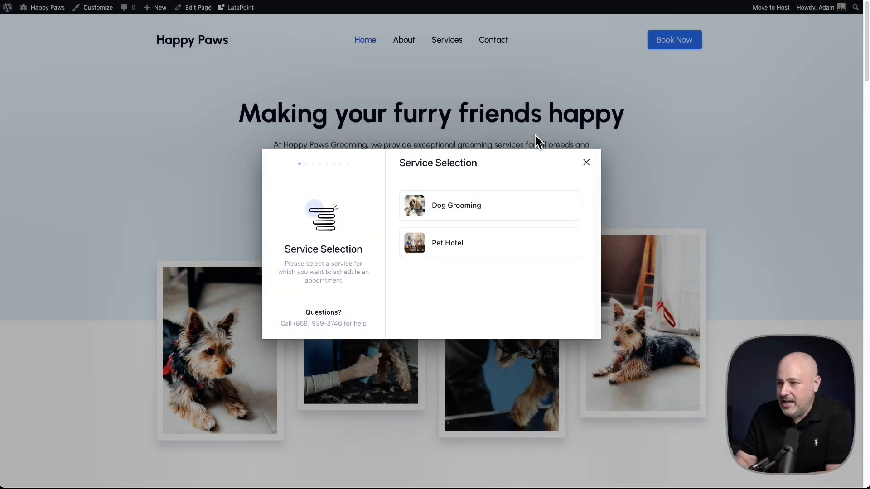
Start a Dog Grooming booking in the popup booking form and close the form.
left_click(497, 213)
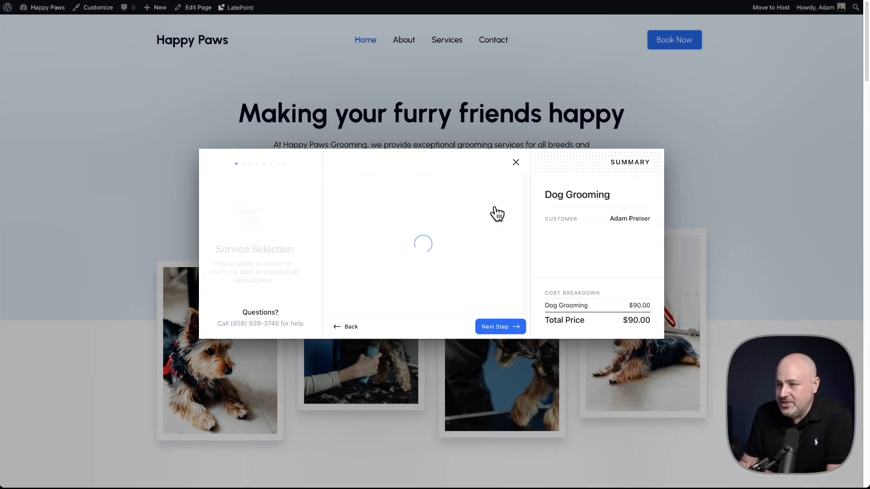
left_click(516, 164)
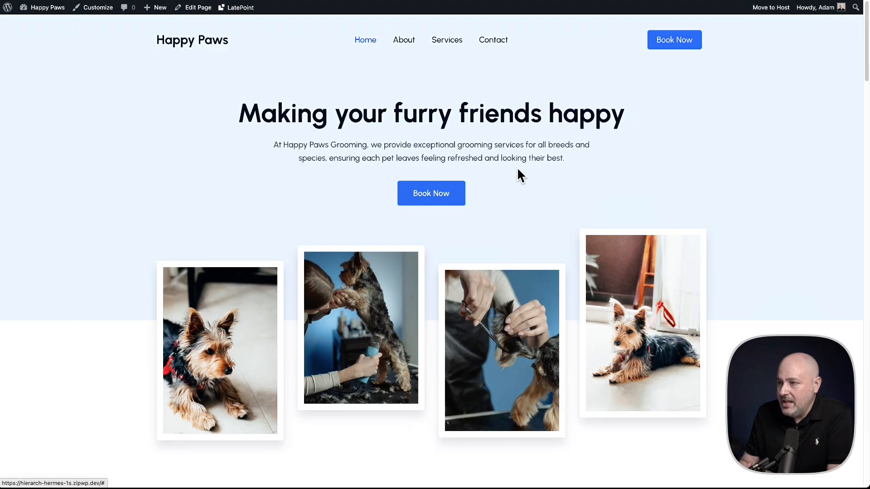
Choose Dog Grooming on the Book Appointment page, add the Nail Trimming and Ear Cleaning extras, and continue the booking.
left_click(434, 200)
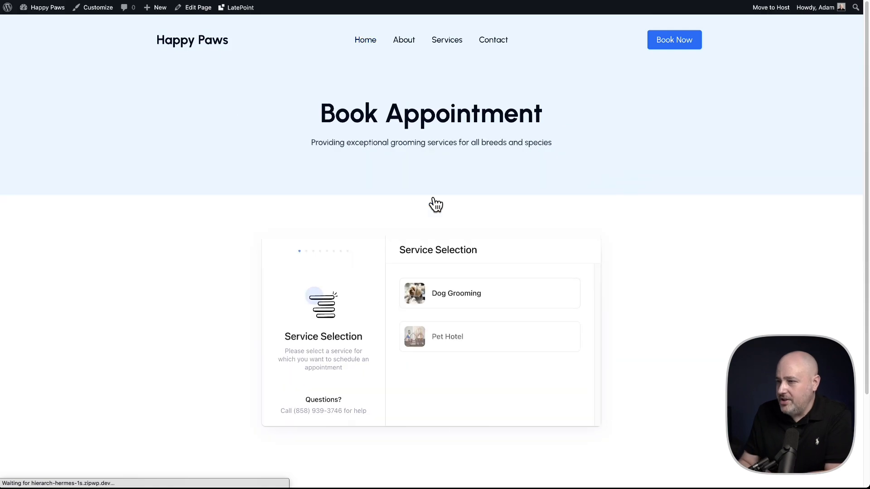
scroll(434, 199, "down", 1)
scroll(435, 199, "down", 3)
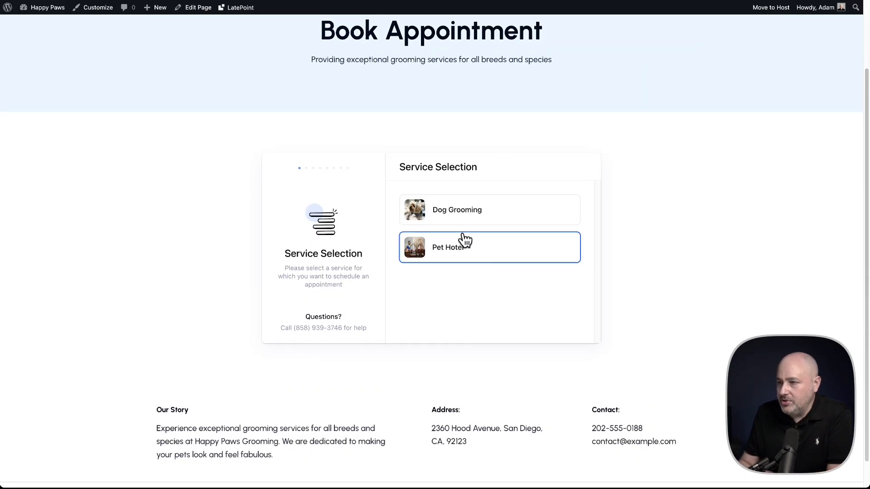
left_click(464, 216)
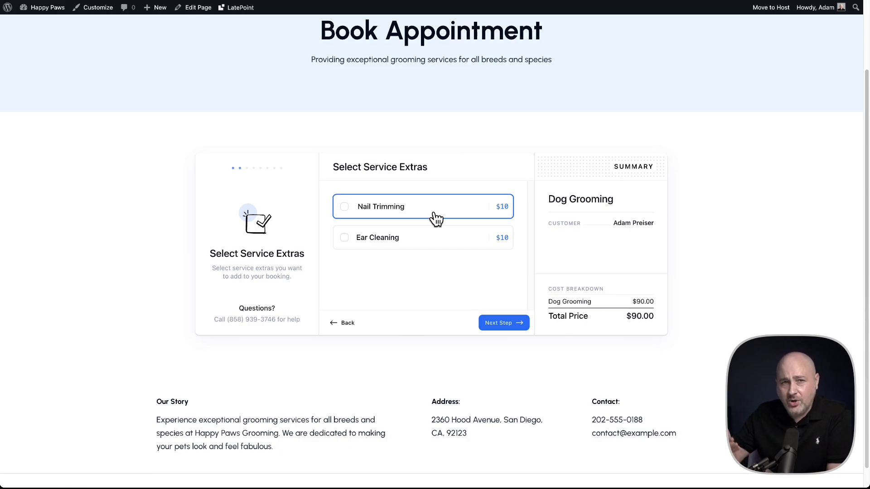
left_click(435, 219)
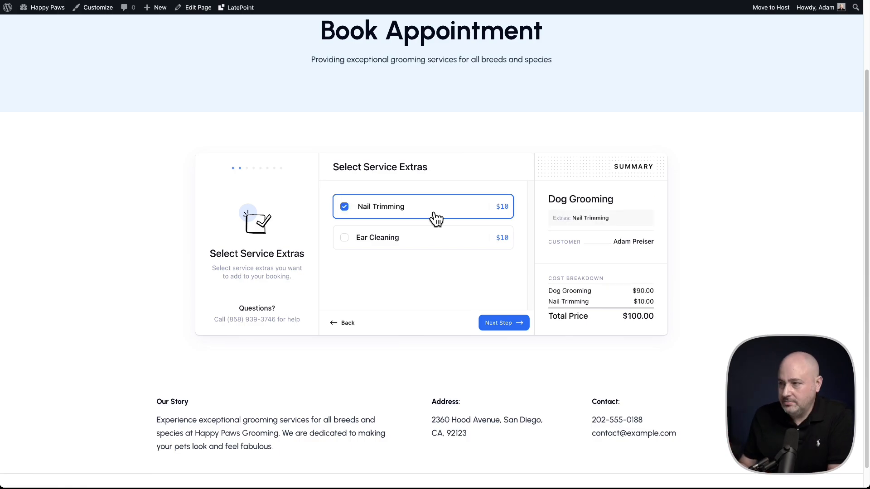
left_click(424, 246)
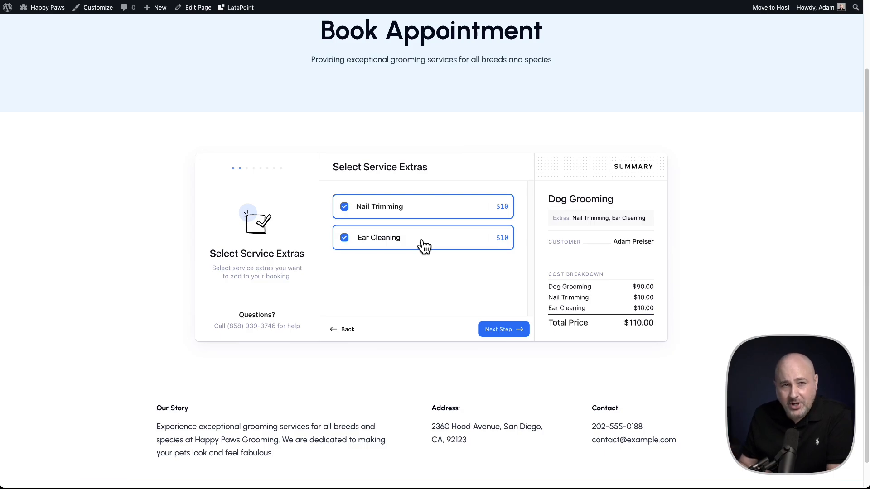
left_click(492, 335)
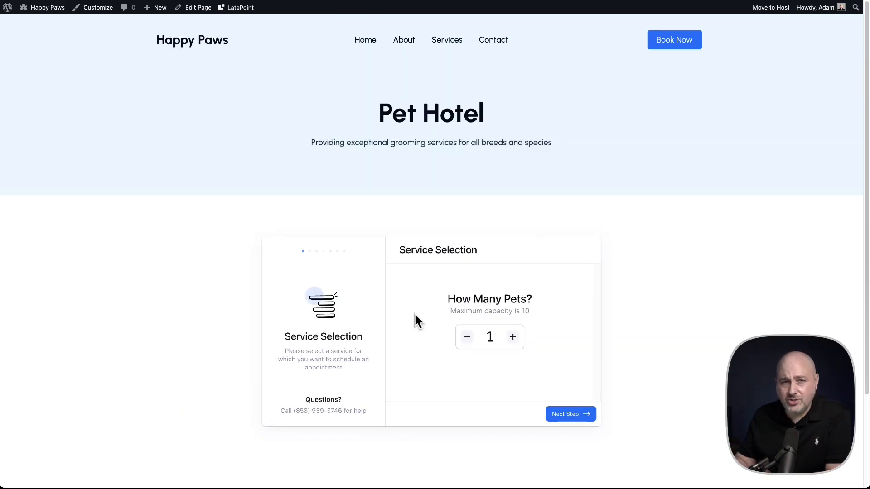
Set the Pet Hotel booking to 2 pets on November 23, 2023, and continue past the date selection.
scroll(414, 314, "down", 3)
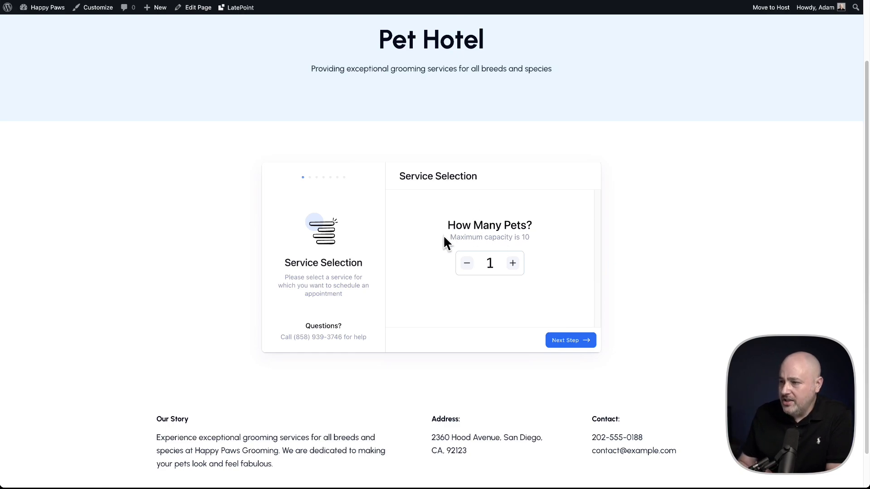
left_click(513, 264)
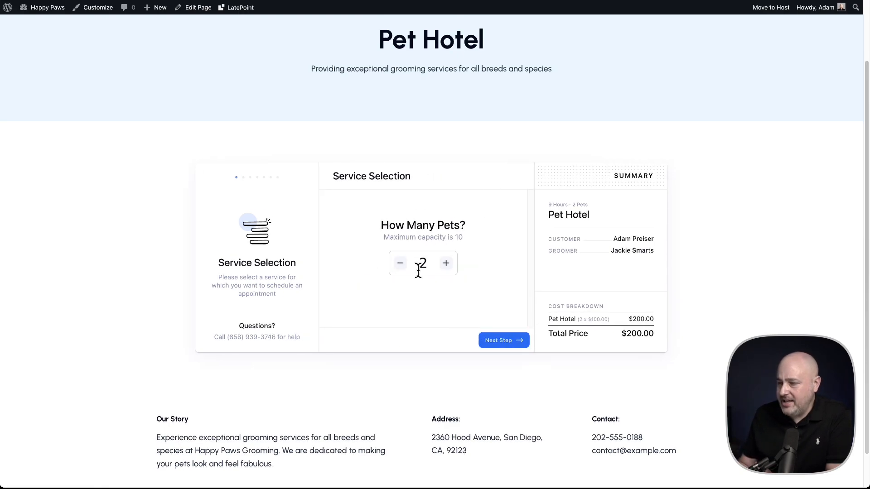
left_click(508, 347)
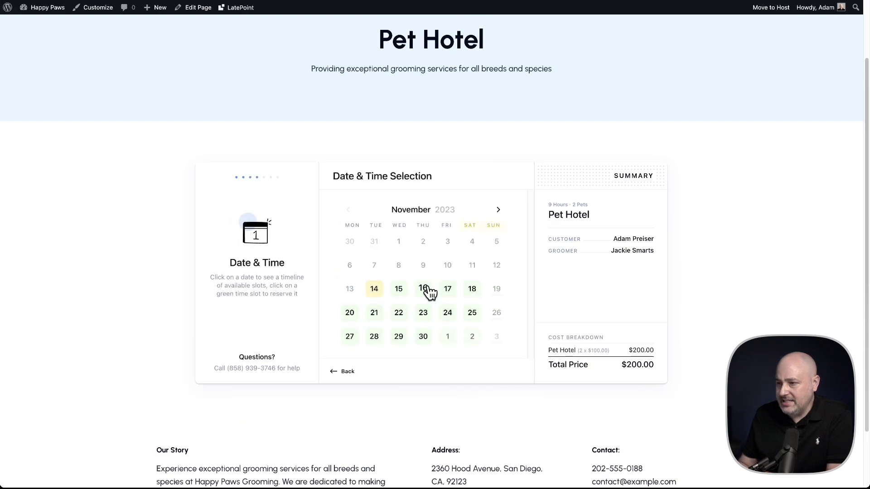
left_click(447, 315)
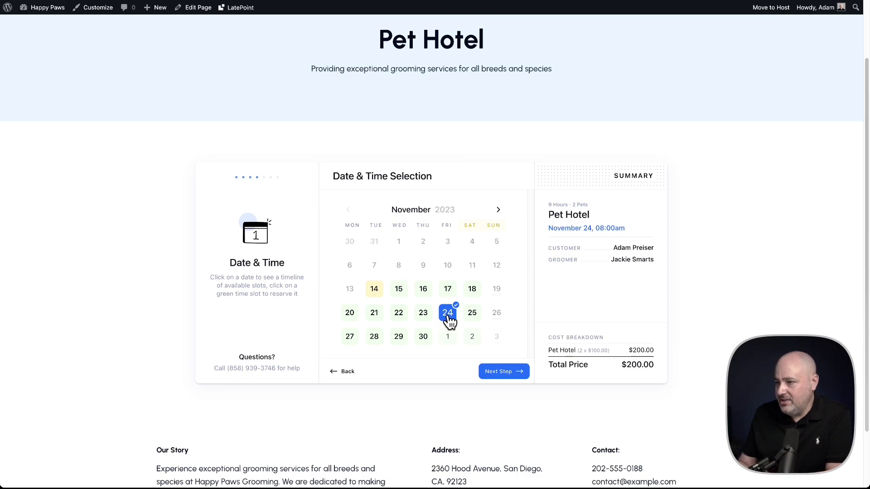
left_click(423, 314)
left_click(498, 376)
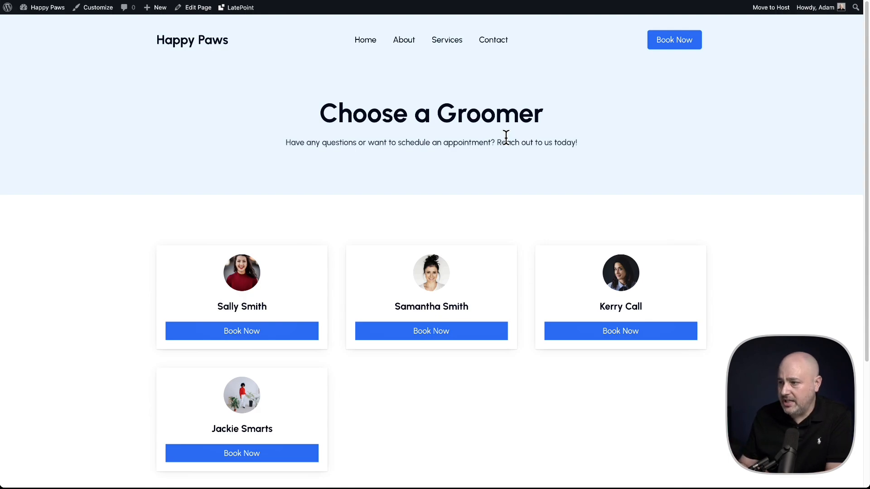
Start a booking with the third groomer on the Choose a Groomer page and select the Dog Grooming service.
scroll(506, 137, "down", 2)
scroll(506, 137, "up", 2)
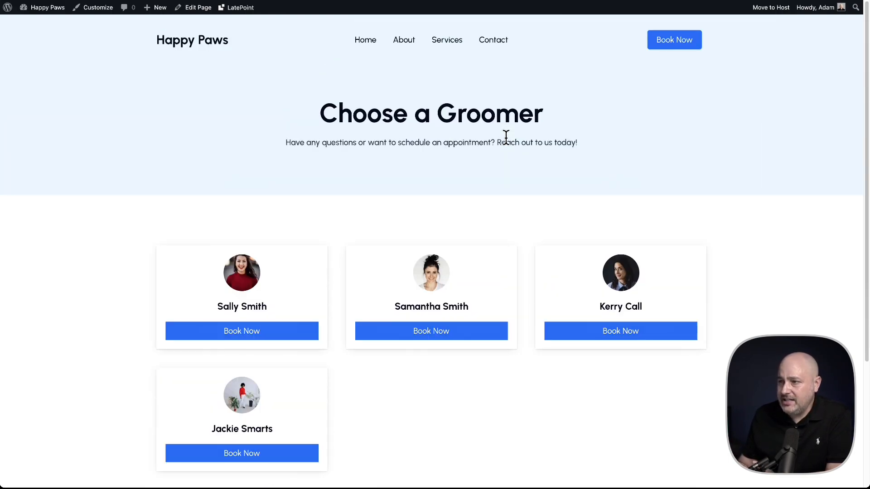
scroll(506, 137, "down", 2)
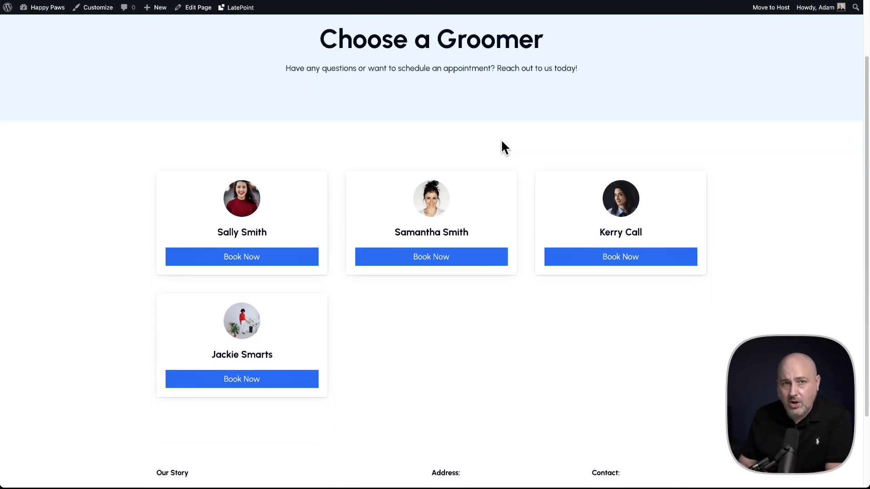
scroll(501, 140, "up", 1)
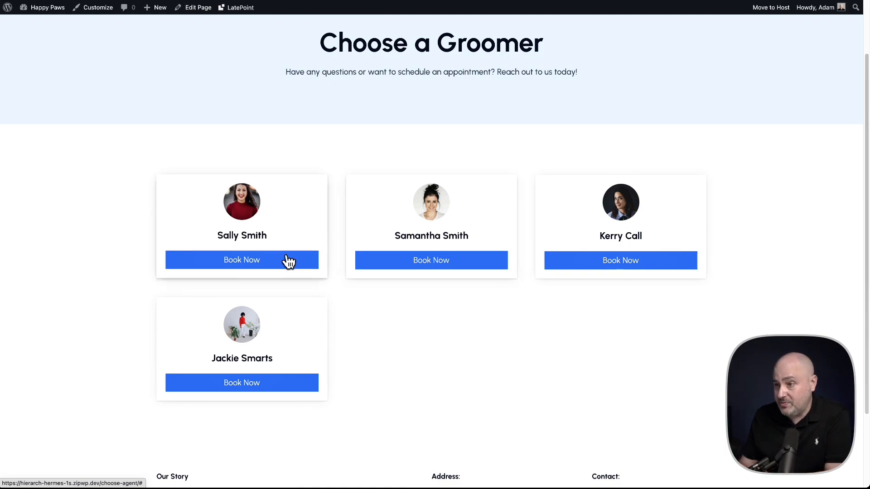
left_click(643, 267)
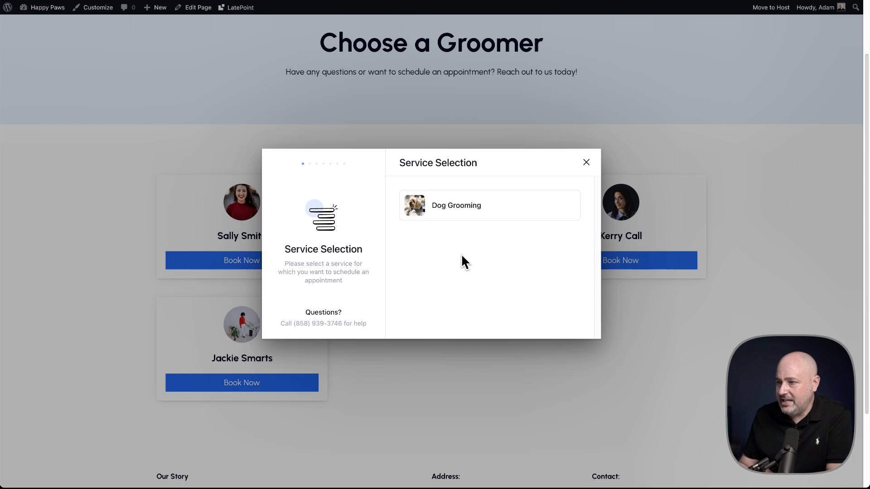
left_click(469, 214)
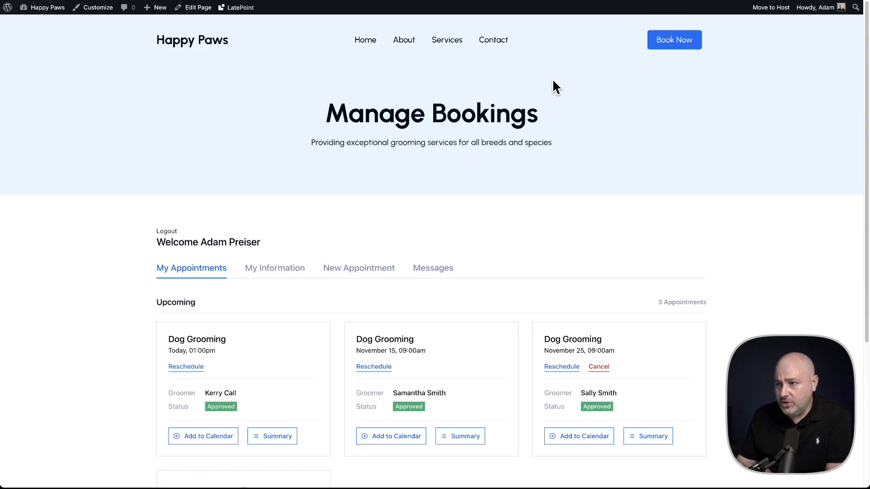
Review the upcoming appointments on the Manage Bookings page and open the customer's messages.
scroll(550, 82, "down", 3)
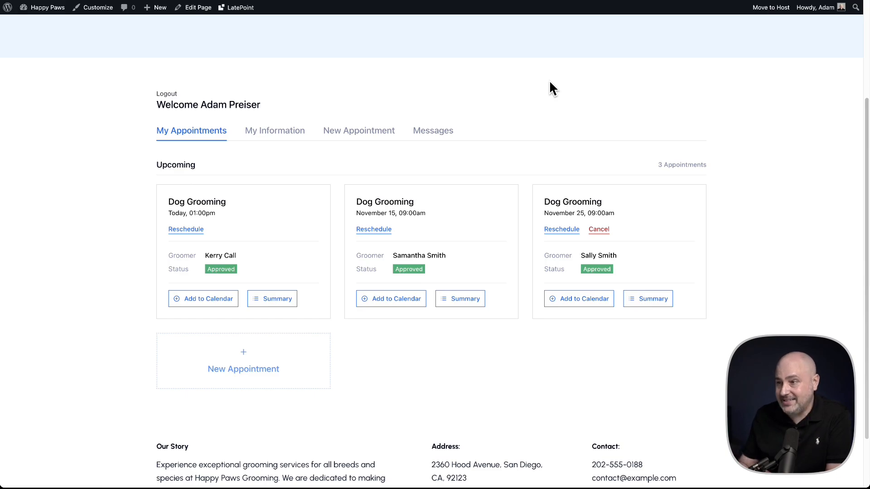
left_click(438, 134)
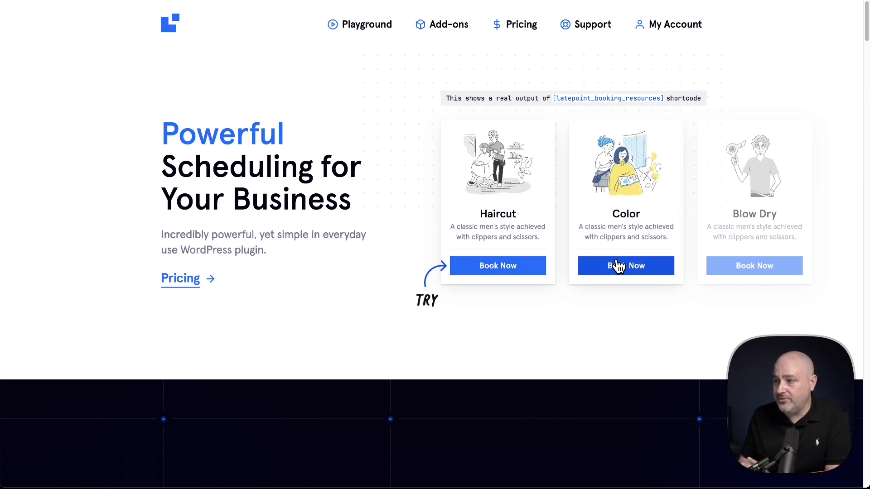
Try the Haircut booking demo on the LatePoint website and close it at the agent selection.
left_click(517, 269)
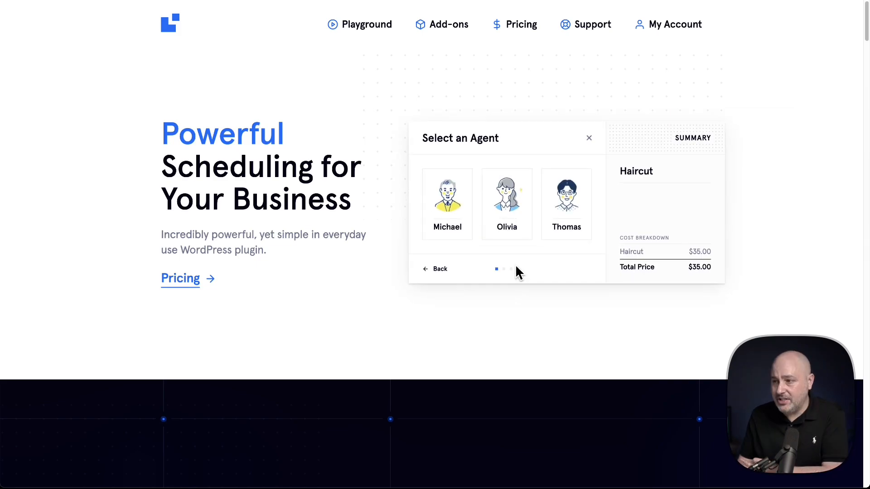
left_click(589, 139)
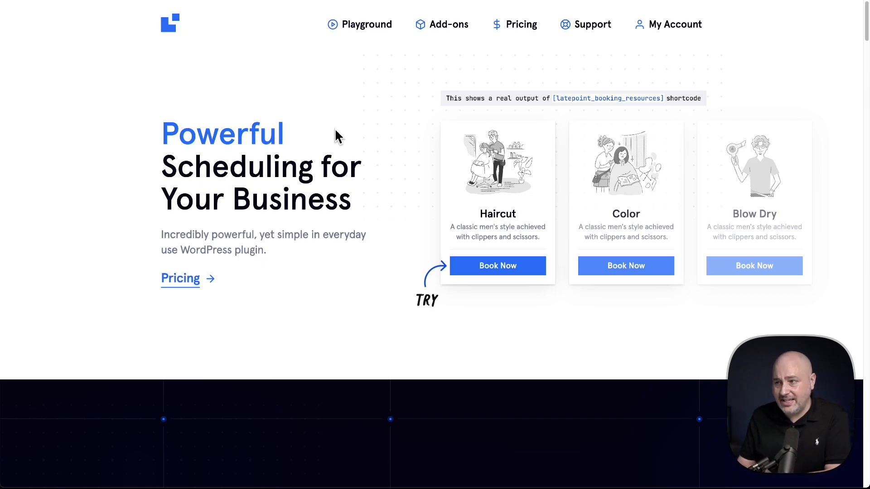
Examine the LatePoint website's sections on the business dashboard, setup, performance, developer tools, workflow automations and payments.
scroll(333, 139, "down", 7)
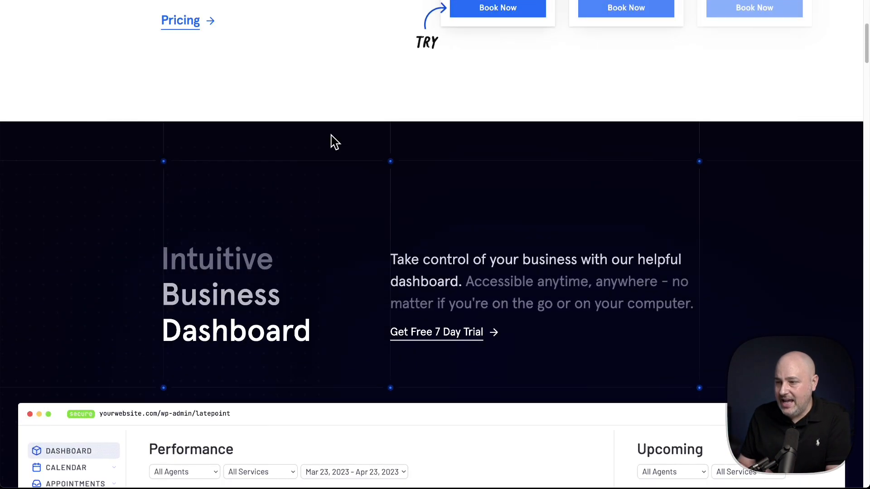
scroll(332, 142, "down", 4)
scroll(333, 141, "down", 3)
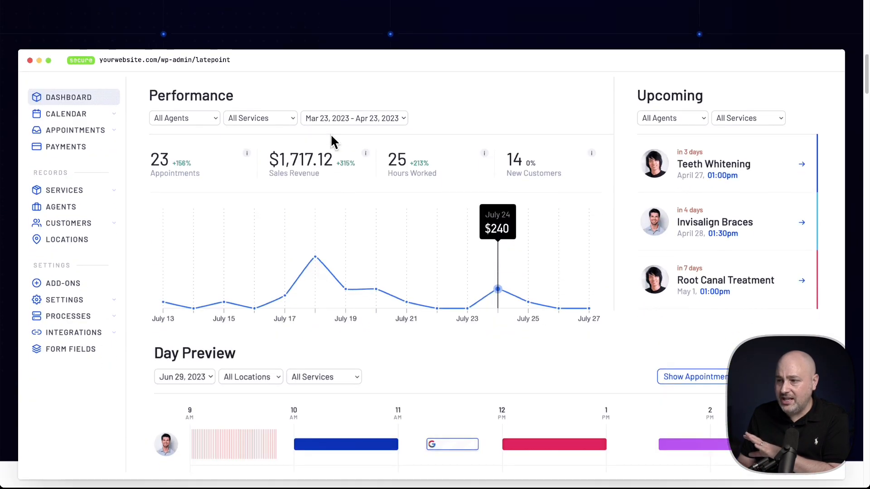
scroll(330, 134, "down", 5)
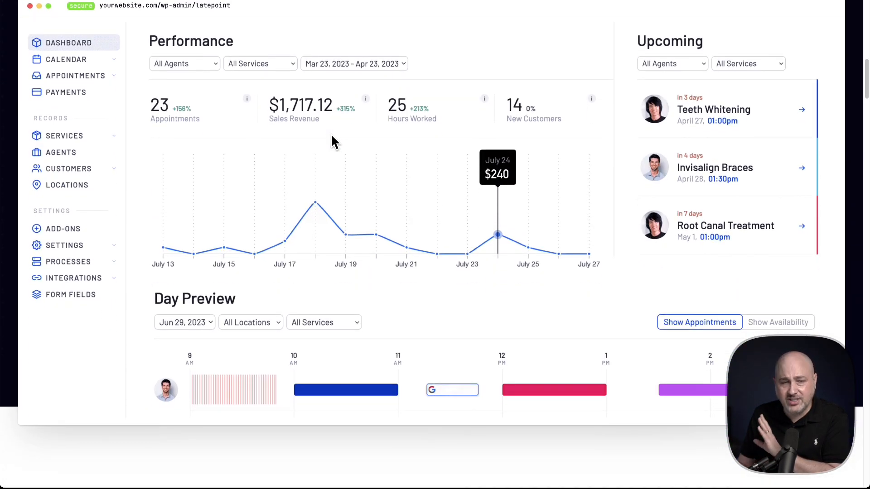
scroll(334, 141, "down", 9)
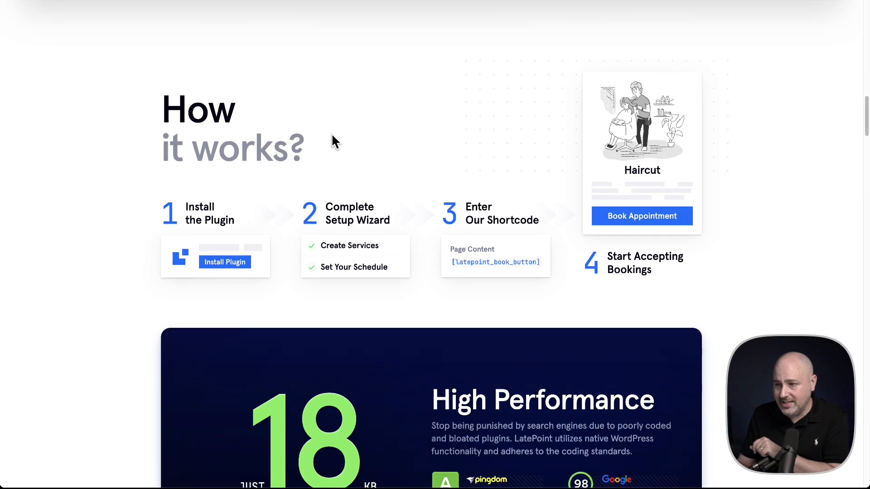
scroll(333, 142, "down", 5)
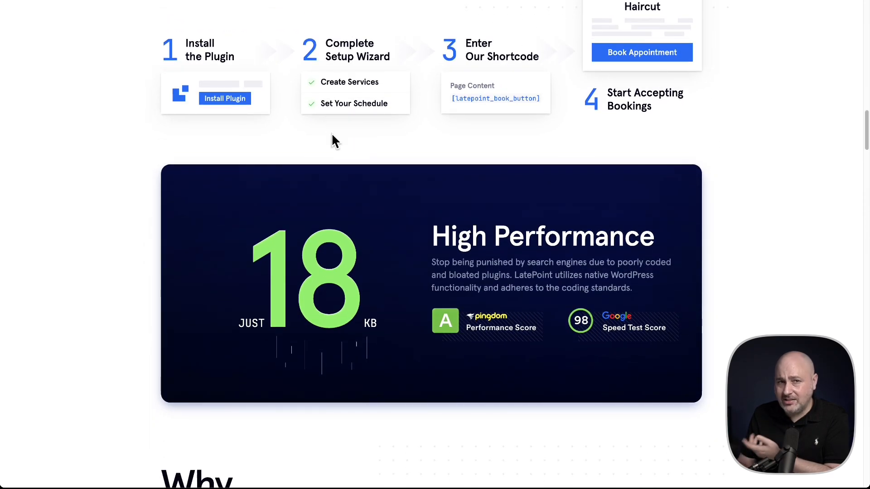
scroll(333, 140, "down", 12)
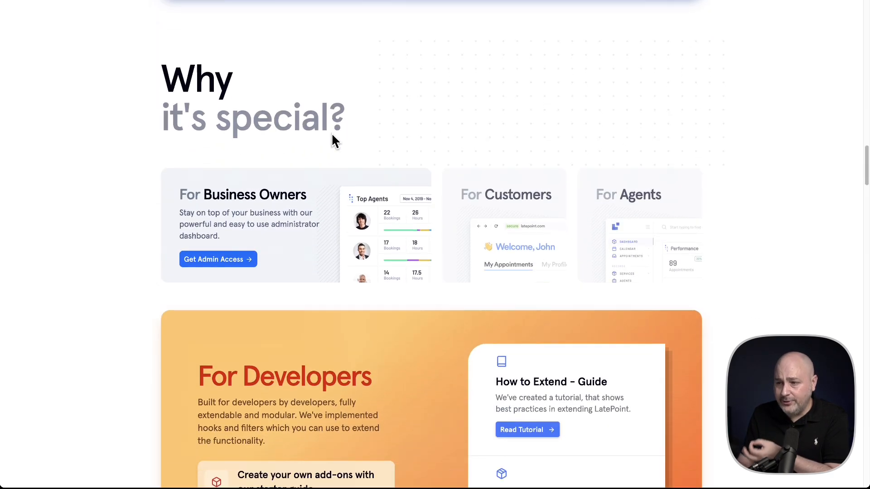
scroll(333, 141, "down", 8)
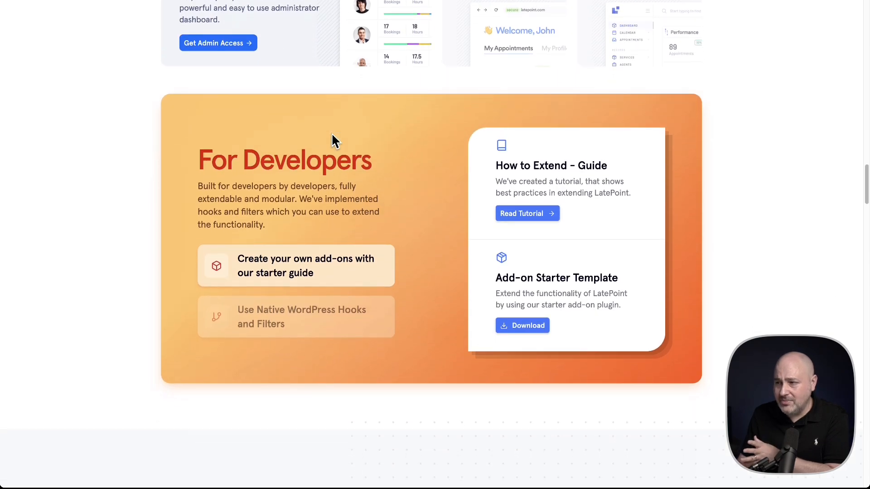
scroll(332, 140, "down", 5)
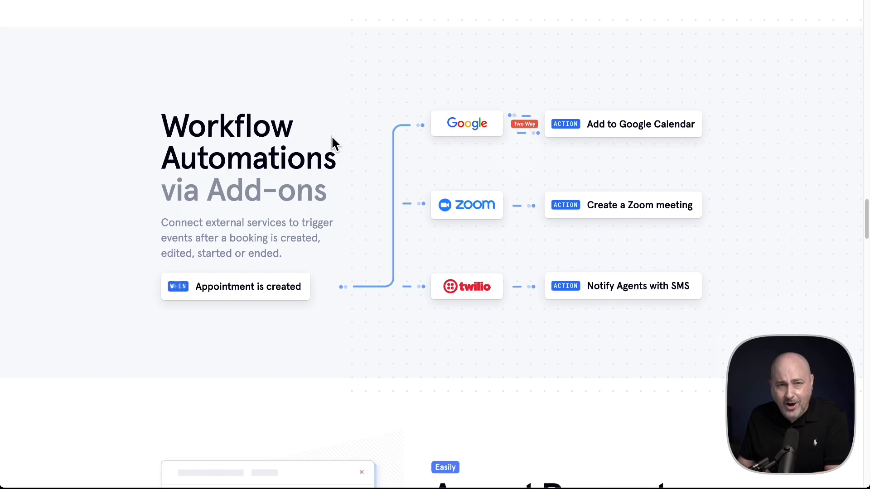
scroll(332, 137, "down", 8)
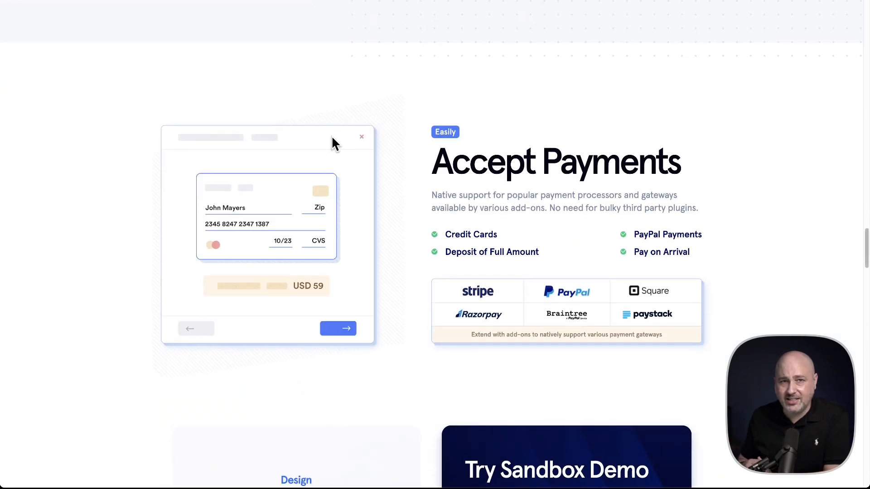
scroll(332, 135, "up", 20)
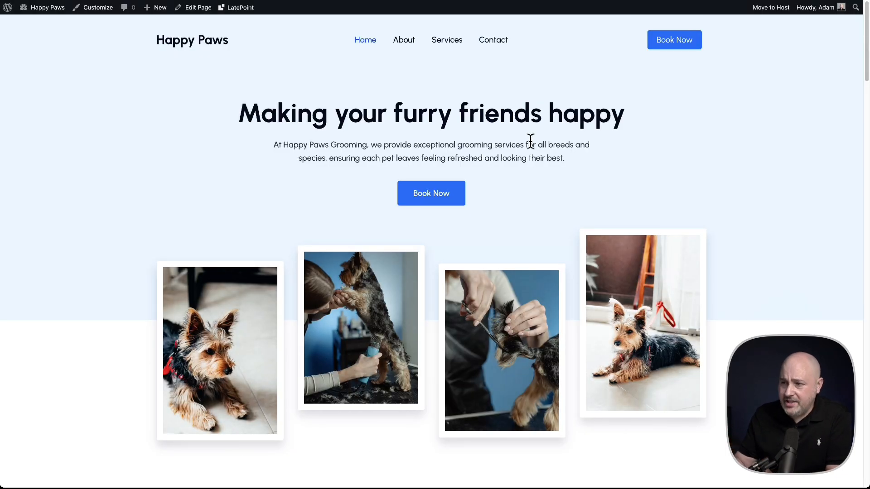
Visit the Happy Paws About, Home and Book Appointment pages, and open the site's LatePoint admin dashboard.
left_click(396, 41)
left_click(369, 41)
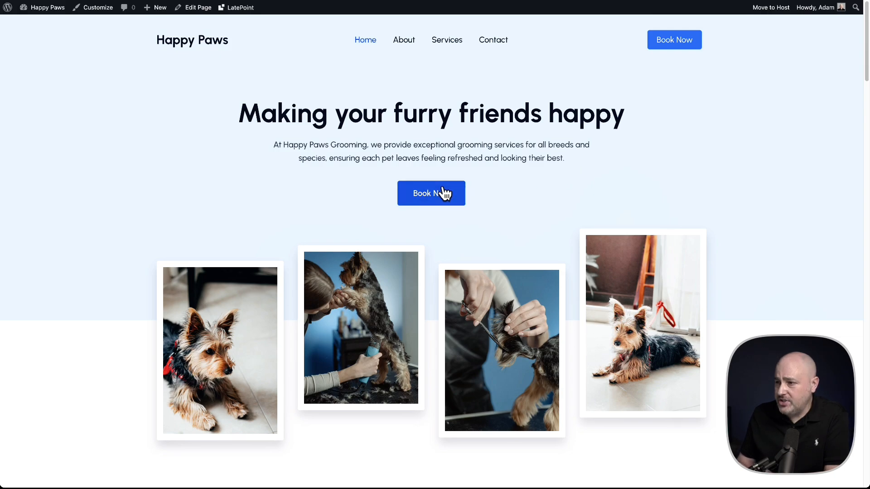
left_click(434, 199)
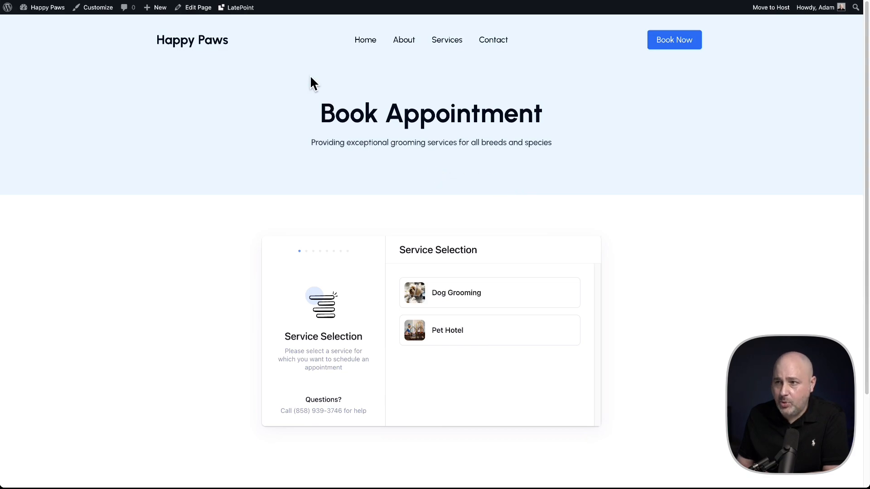
left_click(238, 17)
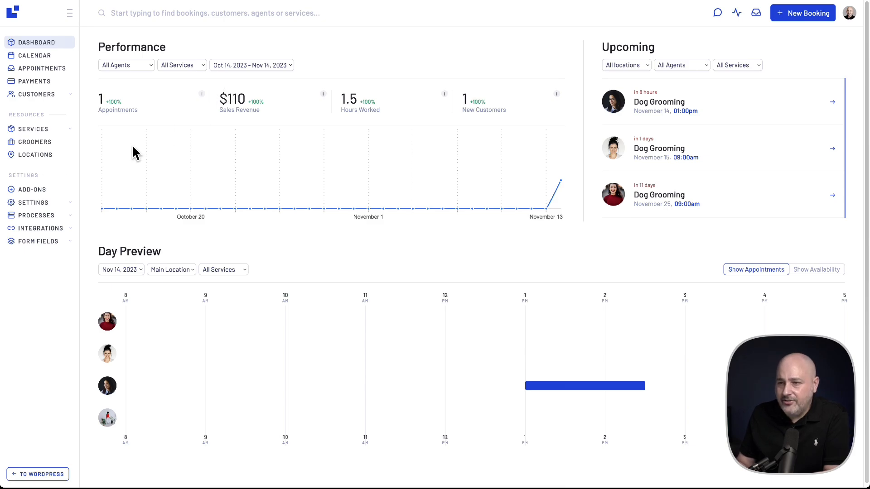
Open the first groomer's profile and examine the general information, contact, highlights, offered services, schedule and holiday settings.
left_click(31, 145)
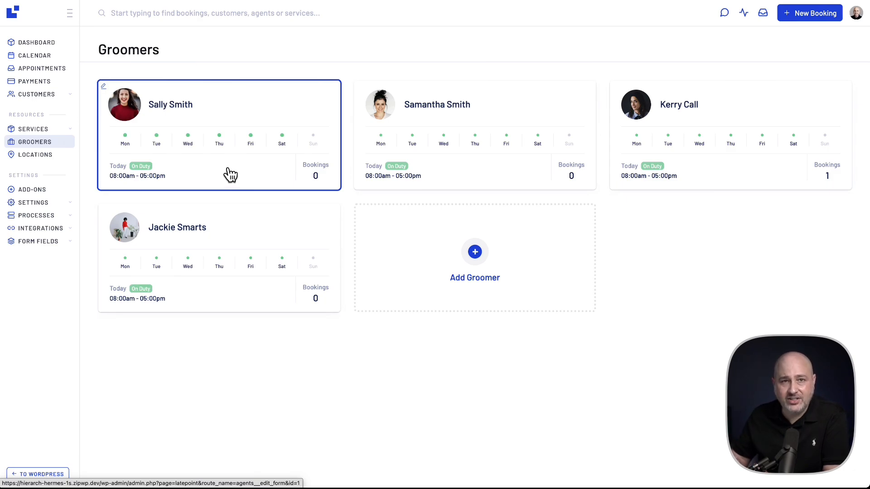
left_click(232, 118)
scroll(279, 168, "down", 1)
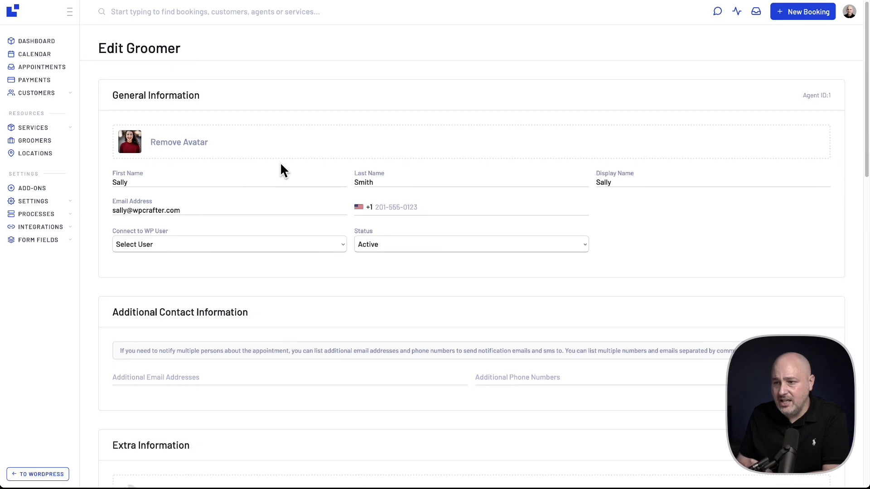
scroll(281, 165, "down", 5)
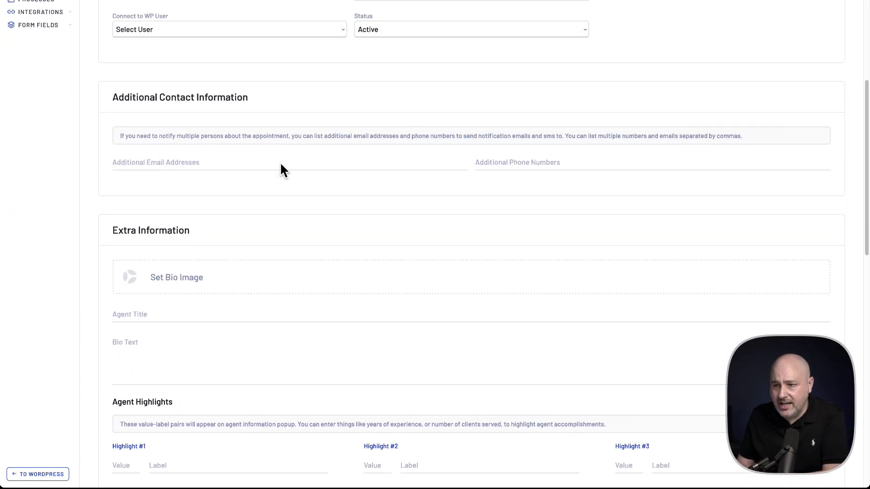
scroll(281, 168, "down", 8)
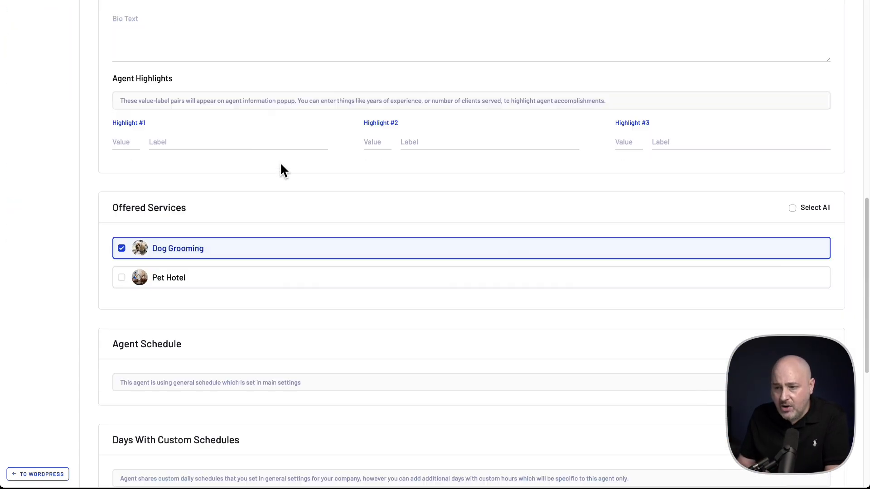
scroll(281, 166, "down", 3)
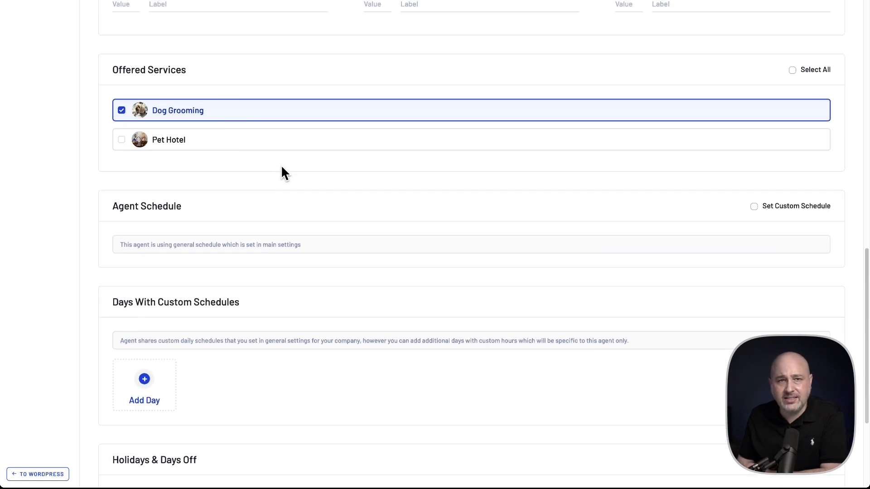
scroll(281, 167, "down", 4)
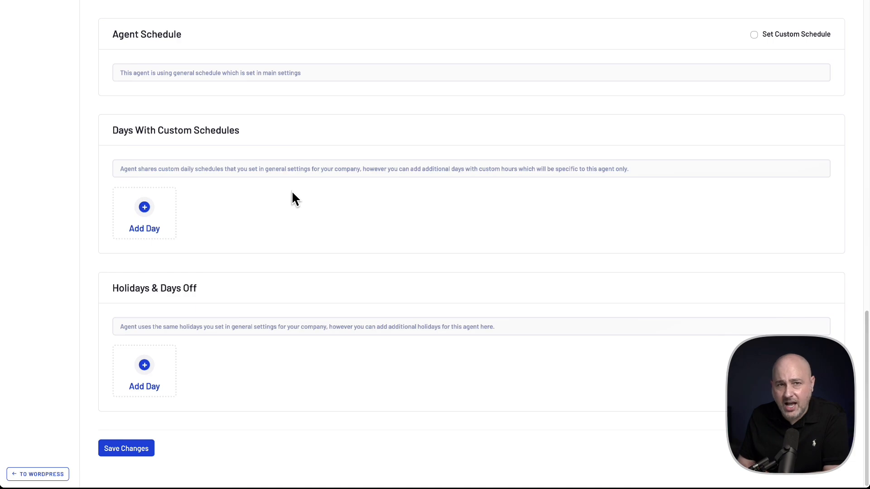
scroll(292, 191, "up", 15)
Open the Dog Grooming service and examine its media, pricing, buffers, agents, schedule and group booking settings, and check the Book Appointment page's service selection.
mouse_move(74, 131)
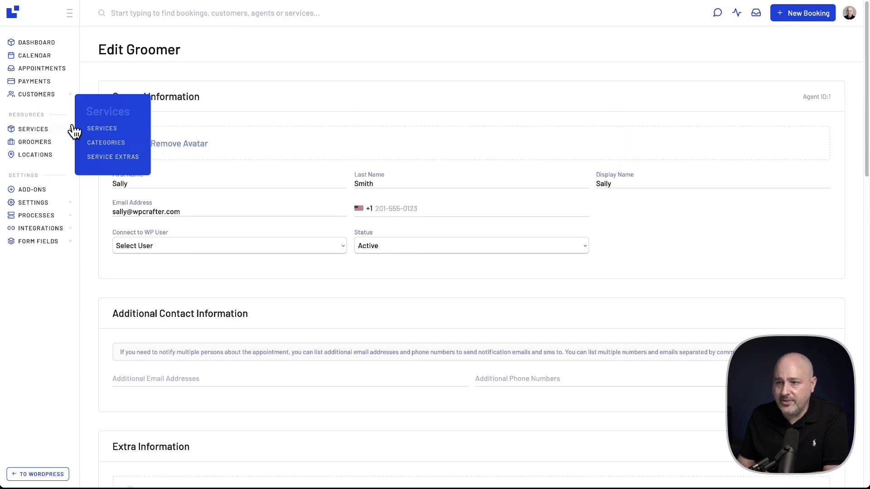
left_click(39, 136)
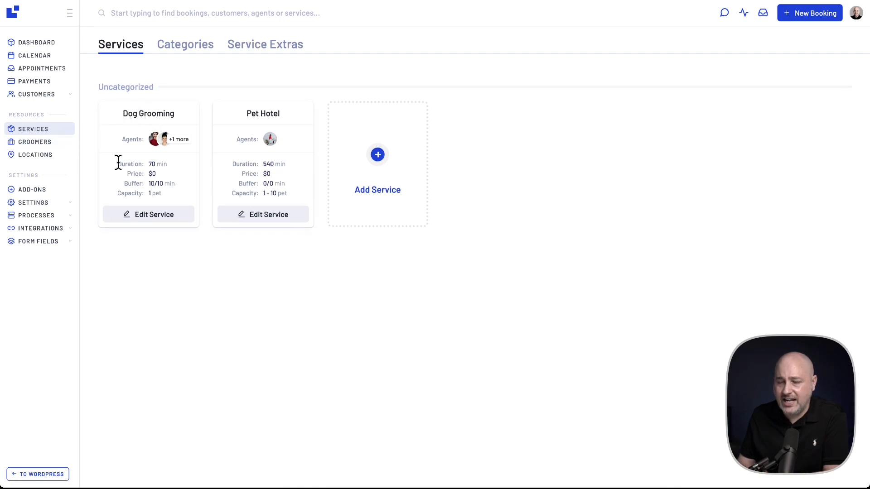
left_click(154, 216)
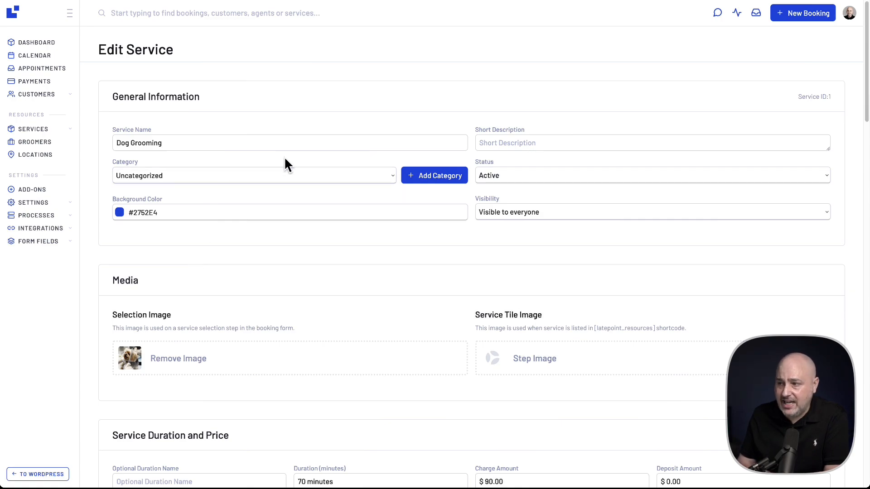
scroll(355, 233, "down", 4)
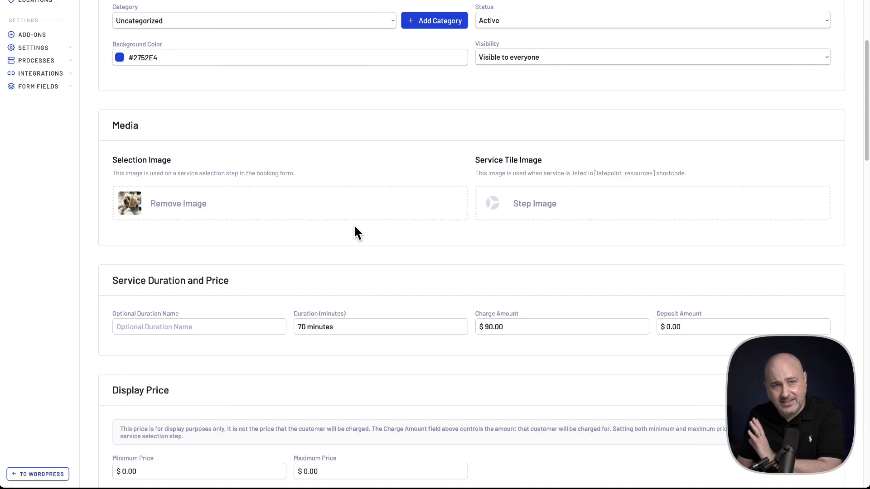
scroll(354, 226, "down", 4)
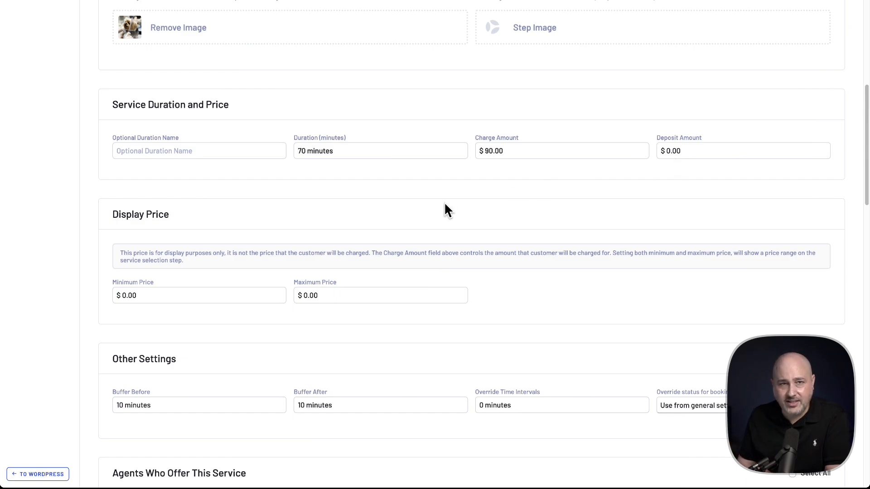
scroll(444, 208, "down", 5)
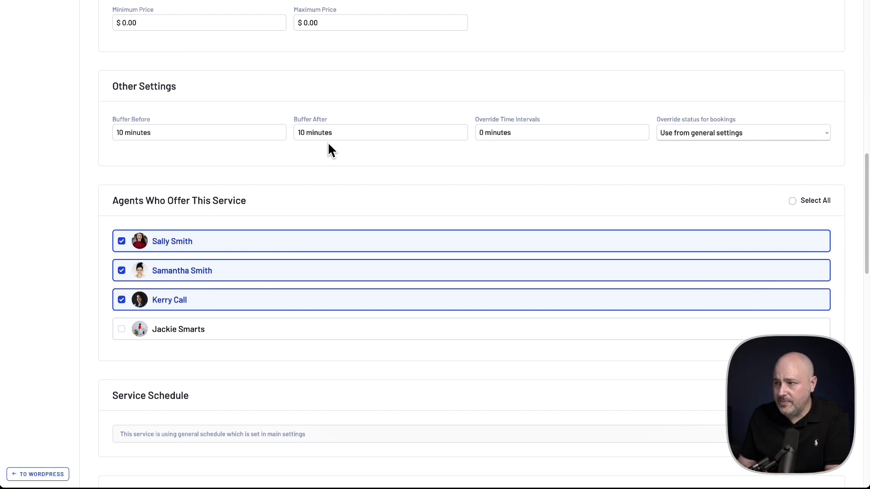
scroll(332, 151, "down", 2)
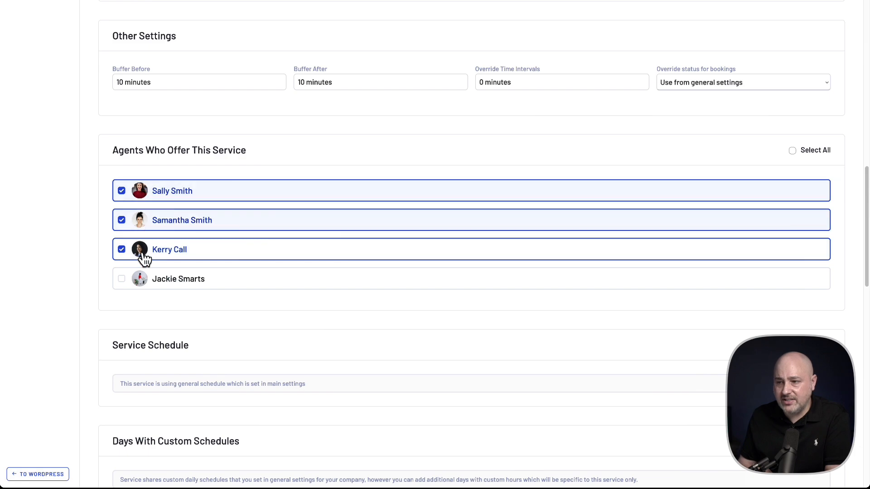
scroll(307, 255, "down", 4)
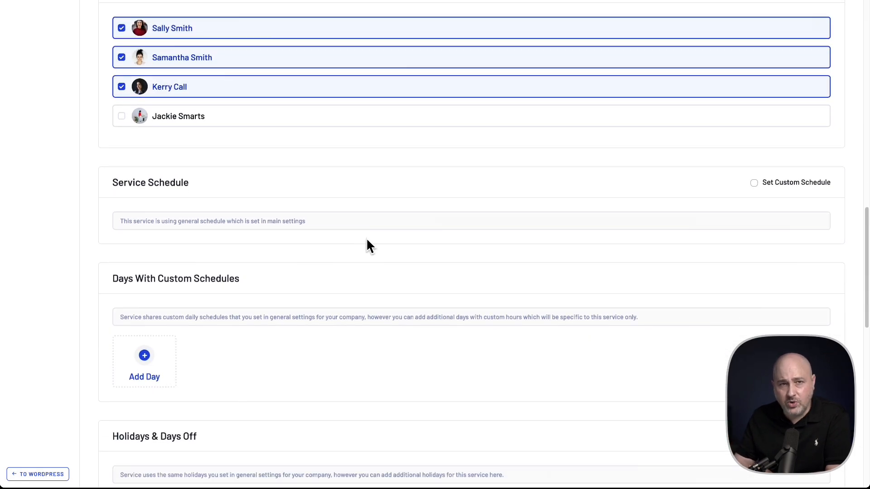
scroll(366, 239, "down", 1)
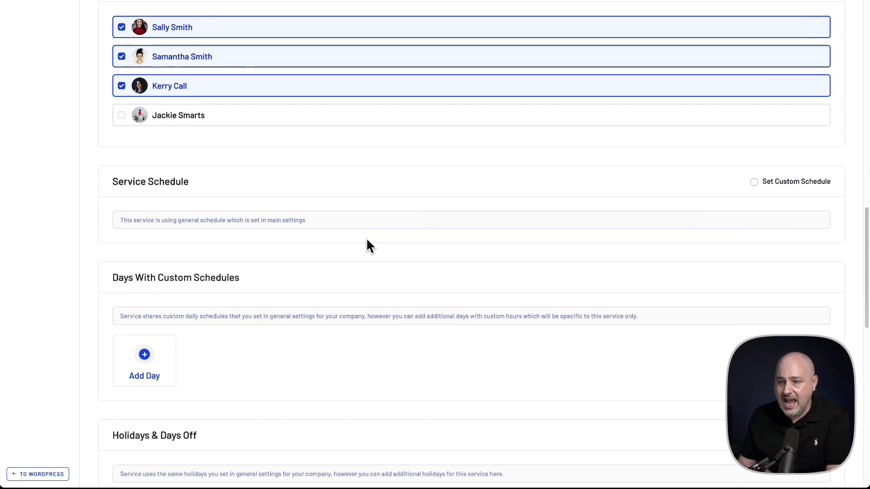
scroll(367, 240, "down", 4)
scroll(368, 240, "down", 4)
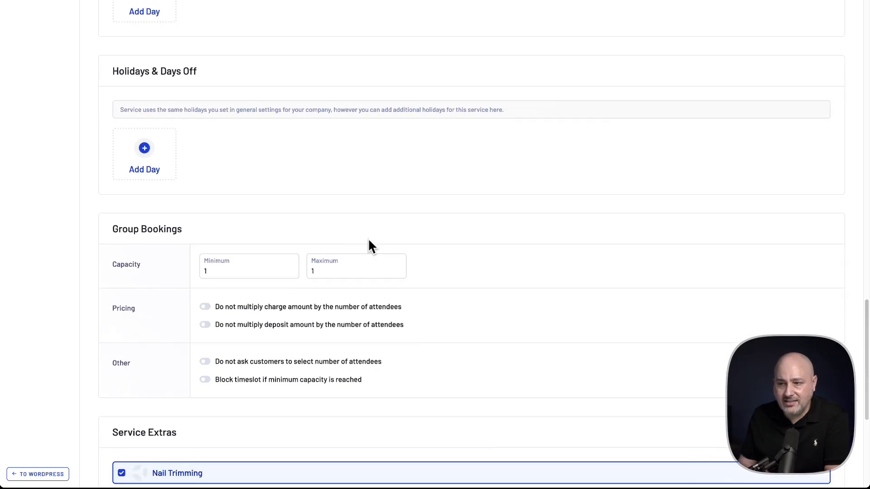
scroll(369, 240, "down", 3)
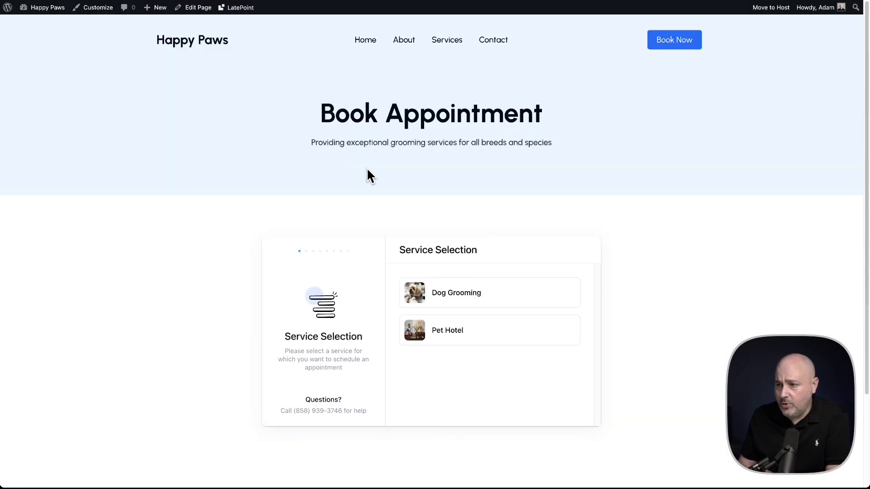
scroll(403, 174, "down", 2)
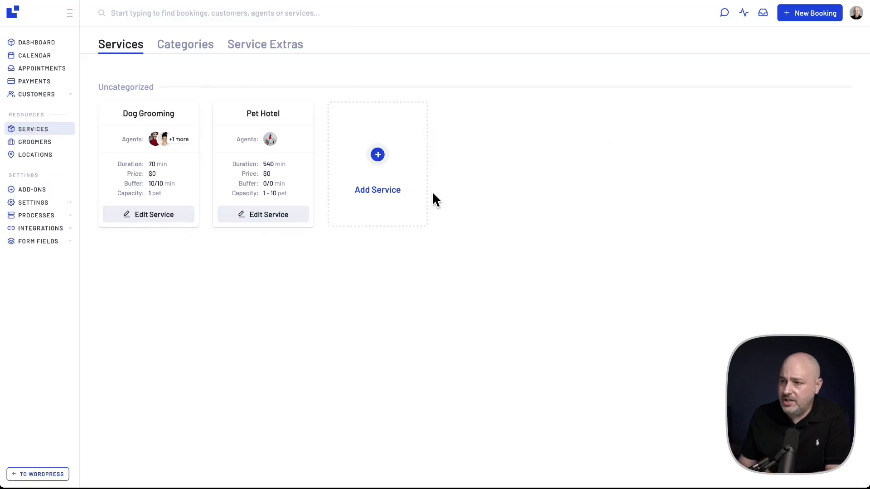
Create a new service and name it Cat Grooming.
left_click(380, 184)
left_click(171, 141)
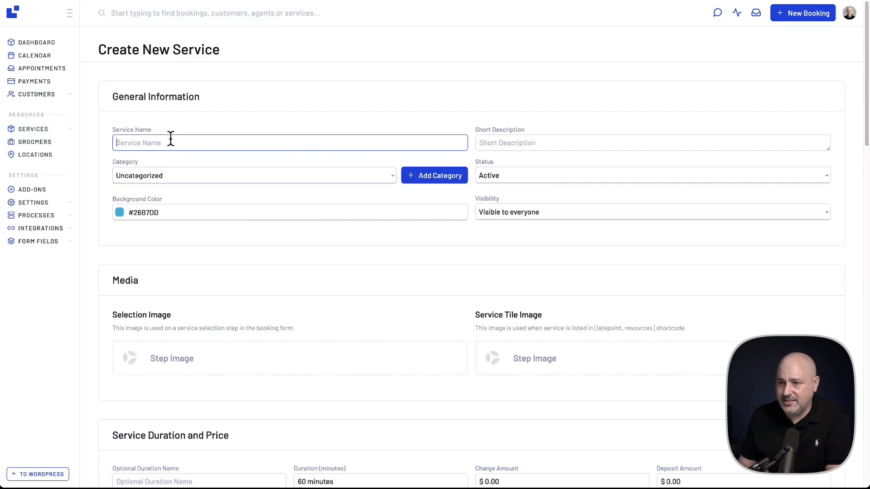
type("Cat Grooming")
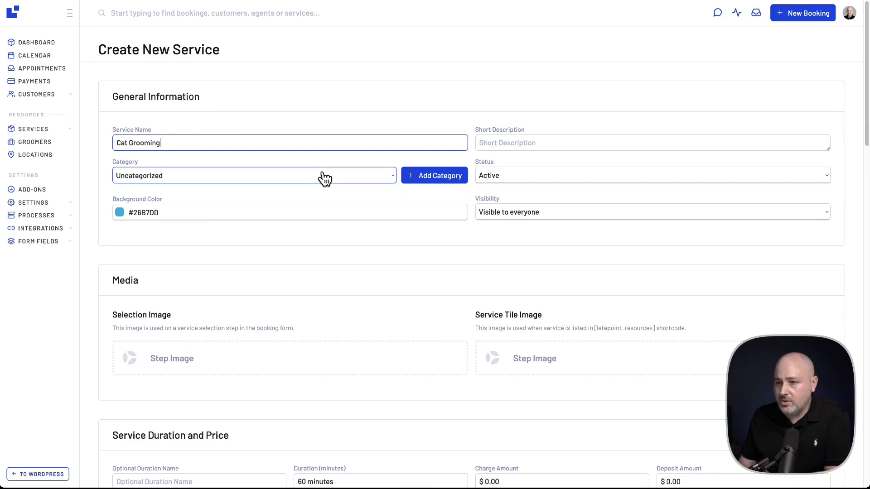
Set the new service's charge amount to $70.00 in its duration and price settings.
scroll(324, 178, "down", 1)
scroll(324, 178, "down", 6)
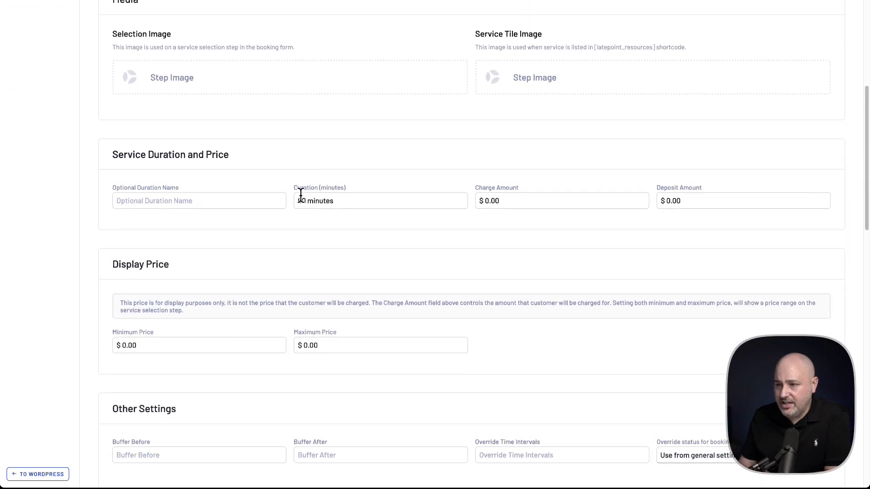
scroll(305, 202, "down", 1)
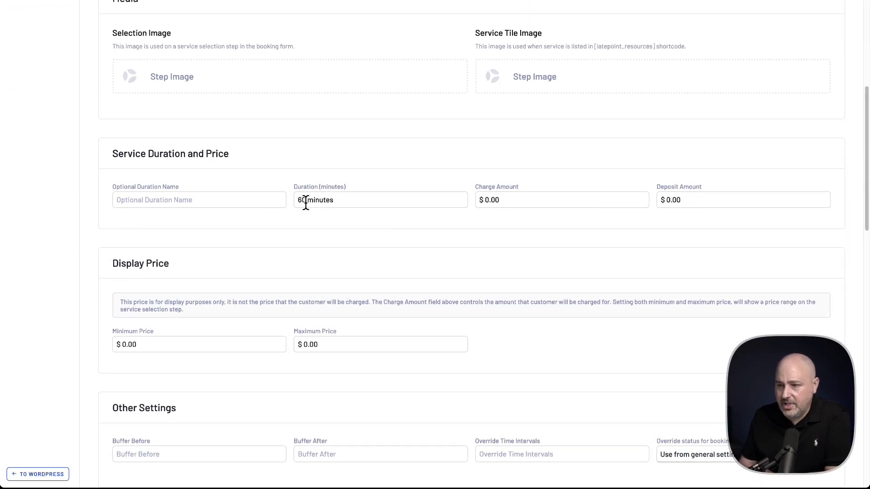
scroll(306, 202, "down", 1)
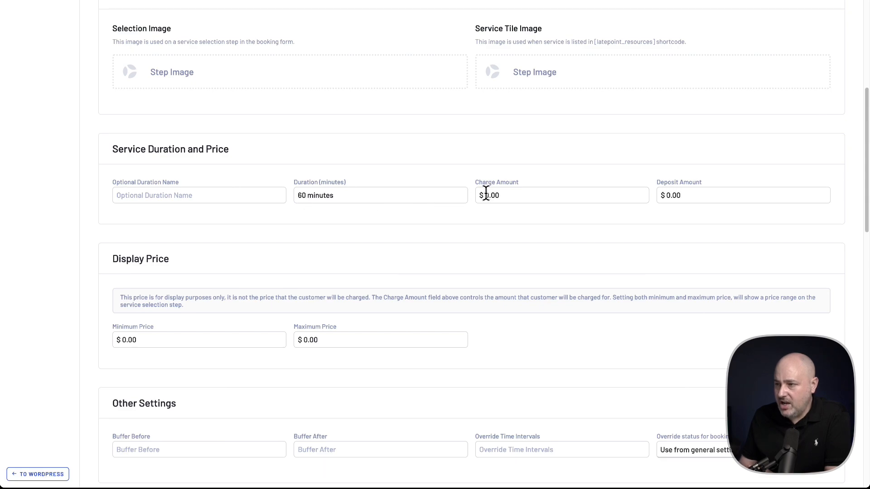
left_click(485, 197)
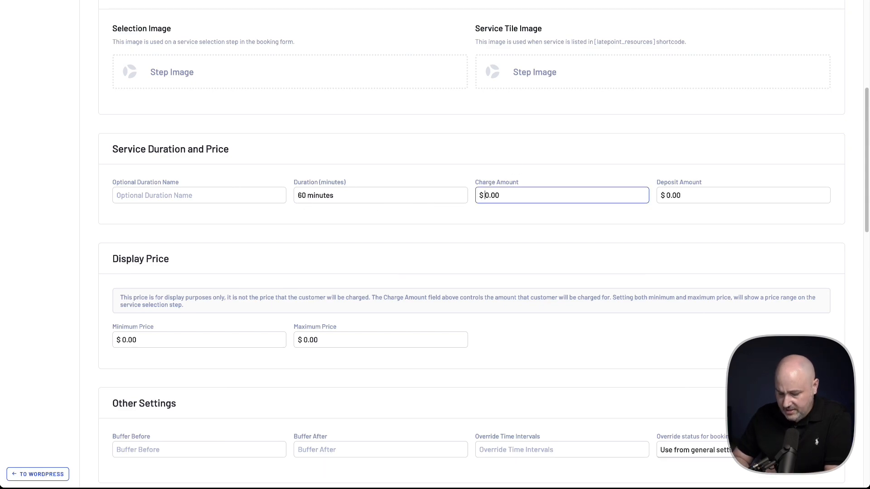
type("7")
Exclude the fourth groomer from the agents who offer the new service, and add the service.
scroll(415, 171, "down", 7)
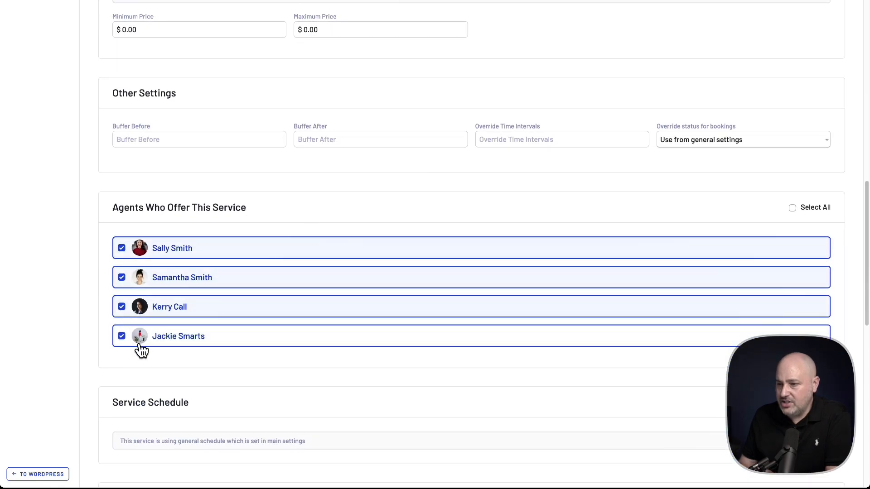
left_click(121, 337)
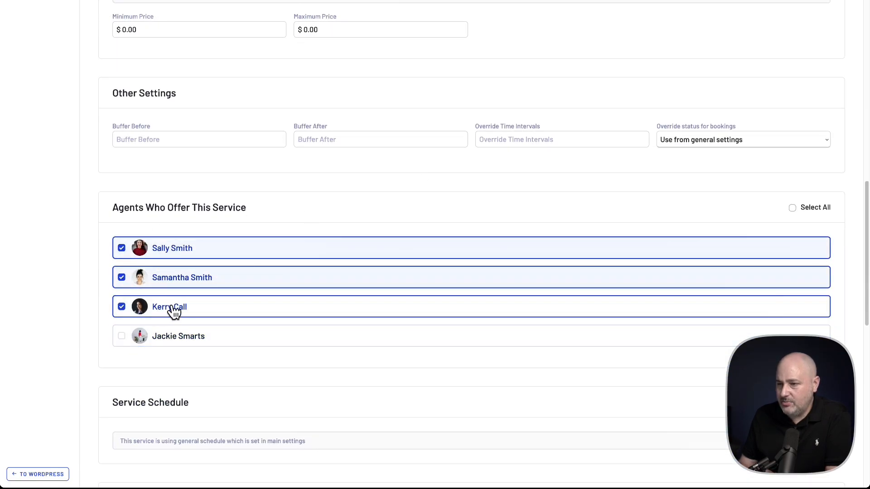
scroll(290, 274, "down", 11)
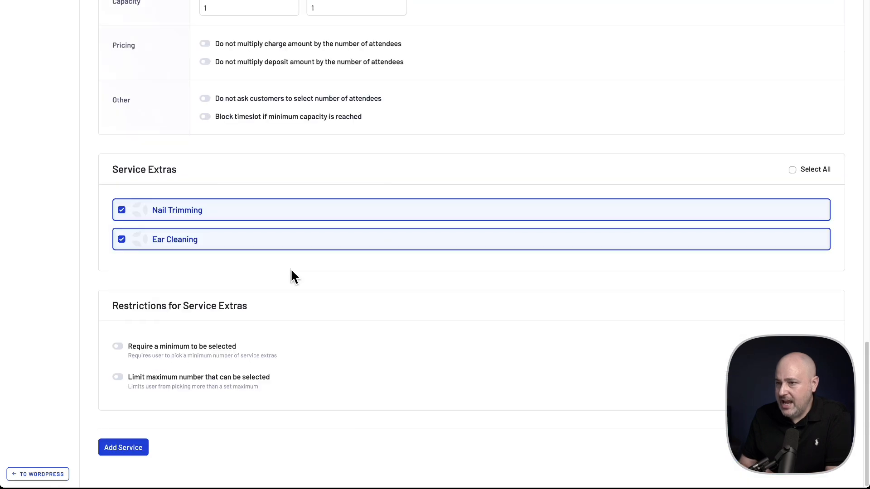
left_click(127, 449)
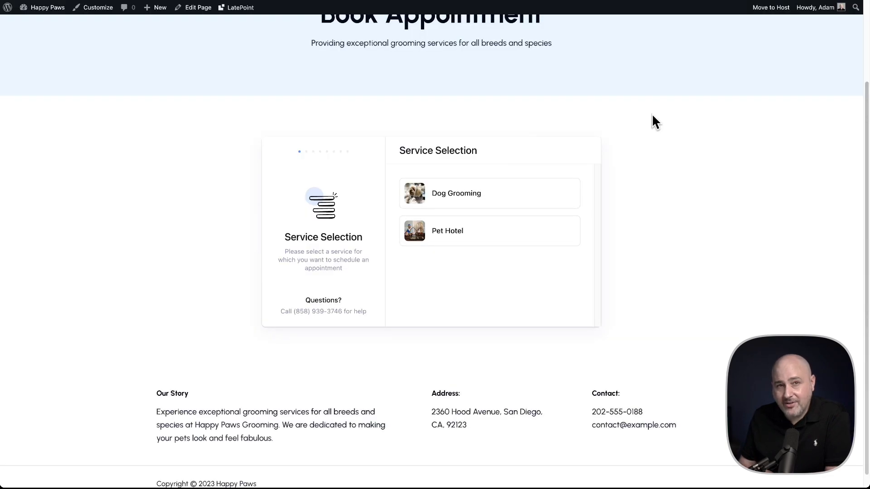
Reload the Happy Paws Book Appointment page and start a Dog Grooming booking with the Nail Trimming extra.
scroll(653, 116, "up", 3)
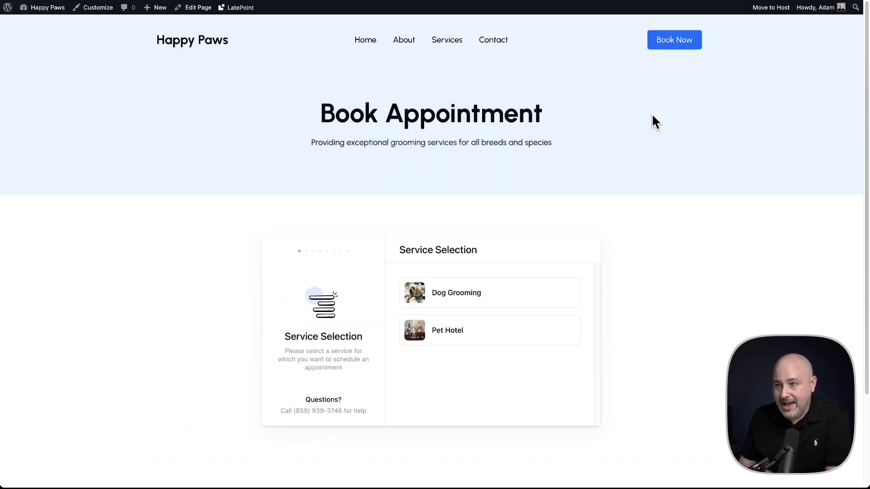
key("ctrl+r")
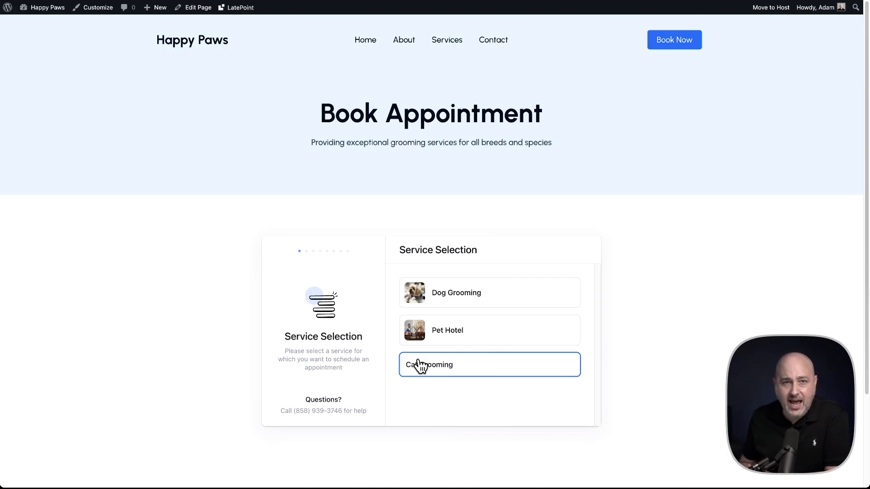
left_click(479, 294)
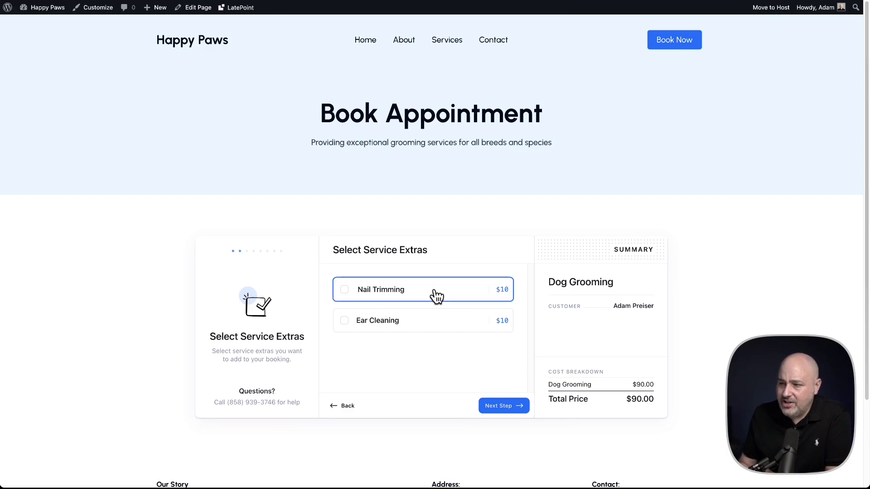
scroll(435, 301, "down", 1)
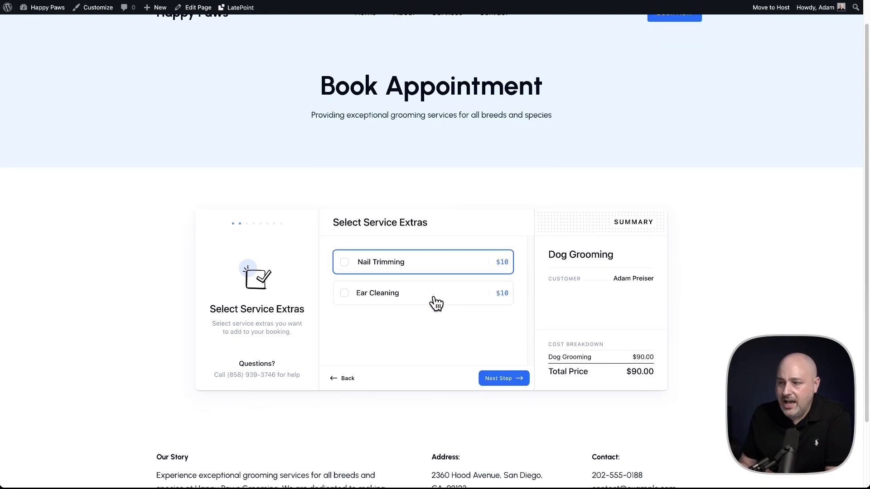
left_click(370, 268)
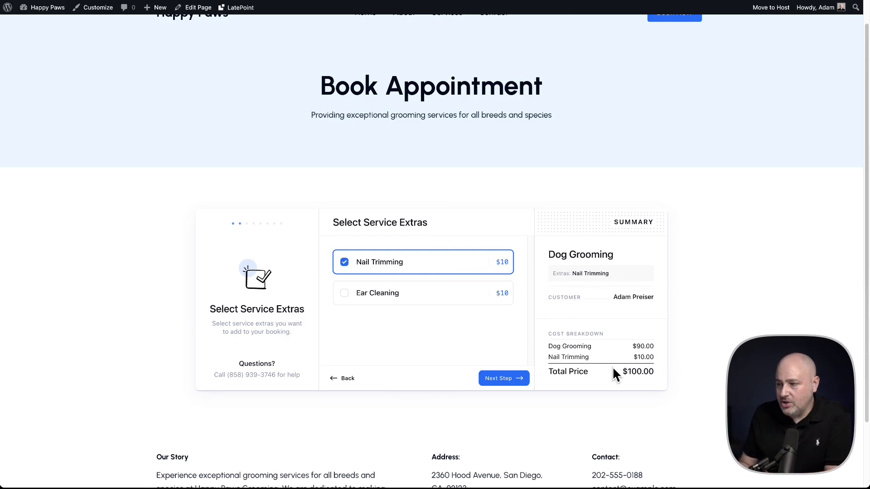
scroll(613, 368, "down", 1)
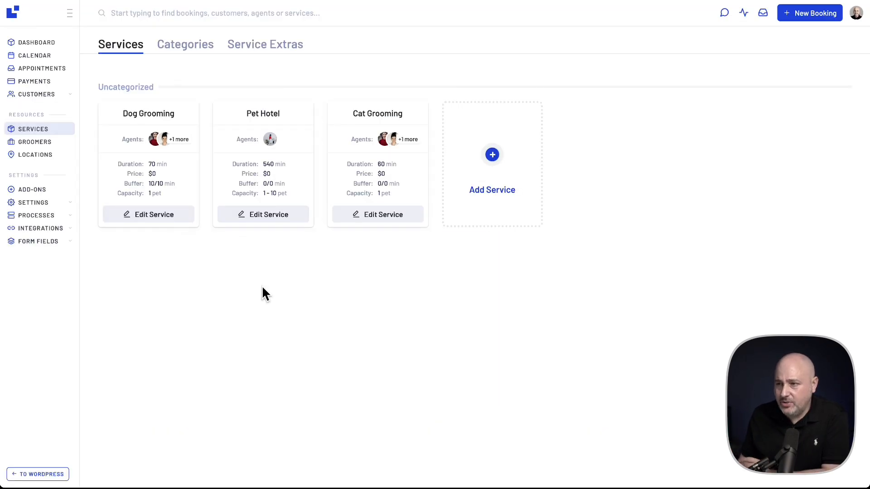
Create a new service extra in LatePoint and name it Teeth Cleaning.
left_click(272, 47)
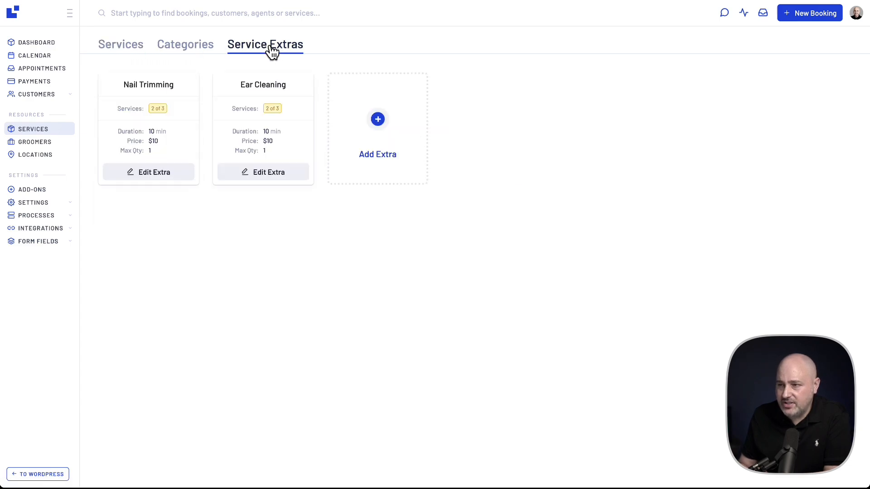
left_click(375, 128)
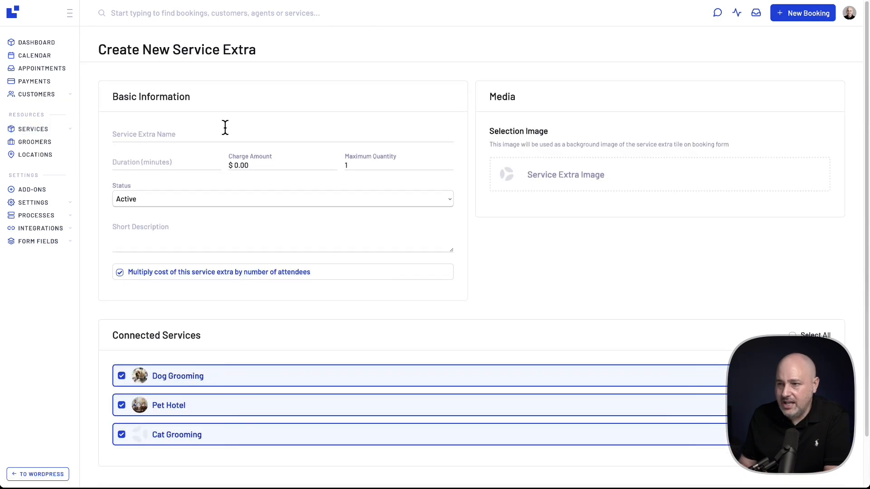
left_click(203, 128)
type("Teeth Cleaning")
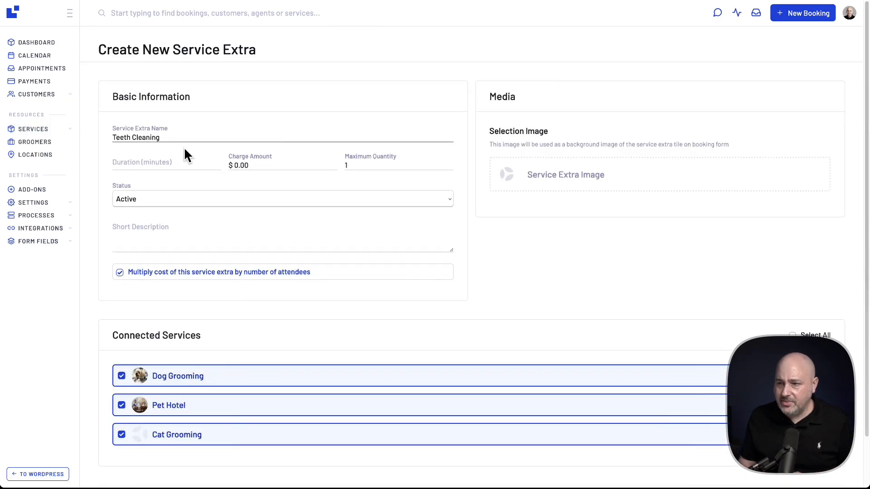
Set the new extra's duration to 15 minutes and its charge amount to $15.00.
left_click(165, 157)
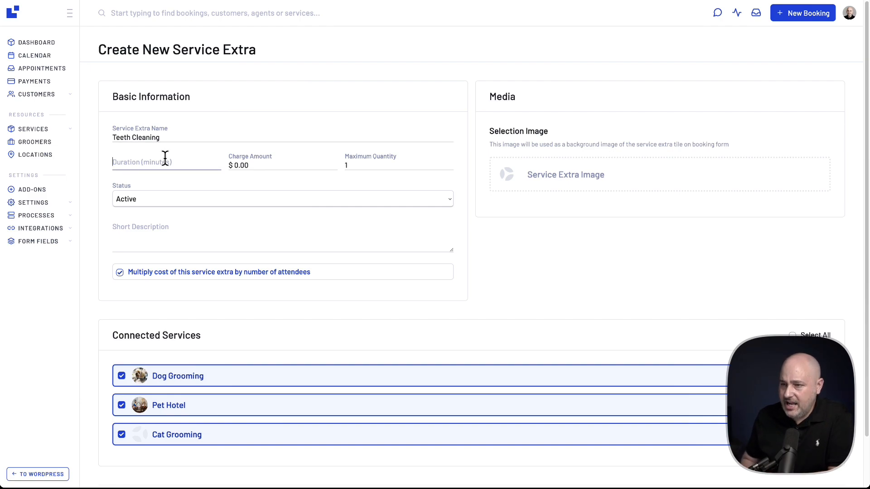
type("15")
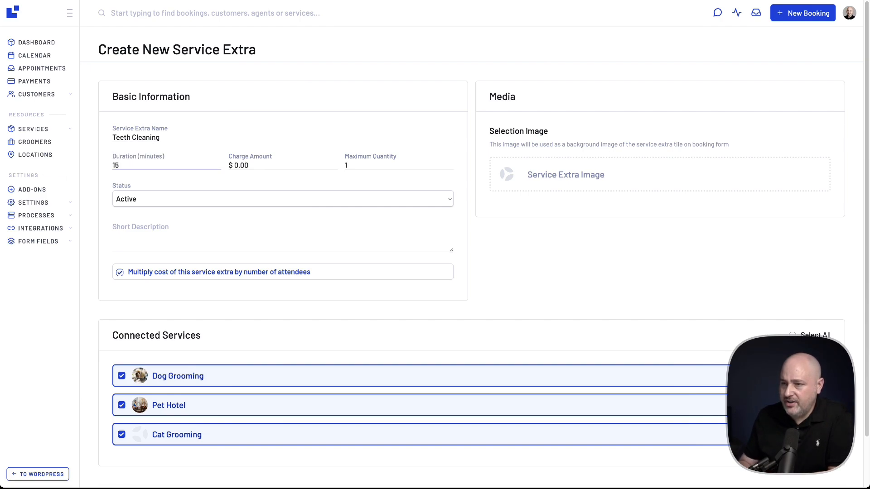
left_click(238, 165)
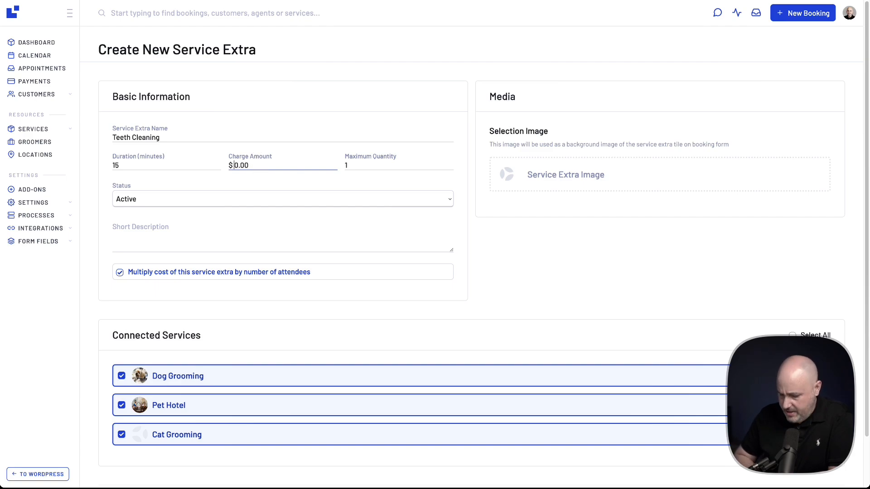
type("15")
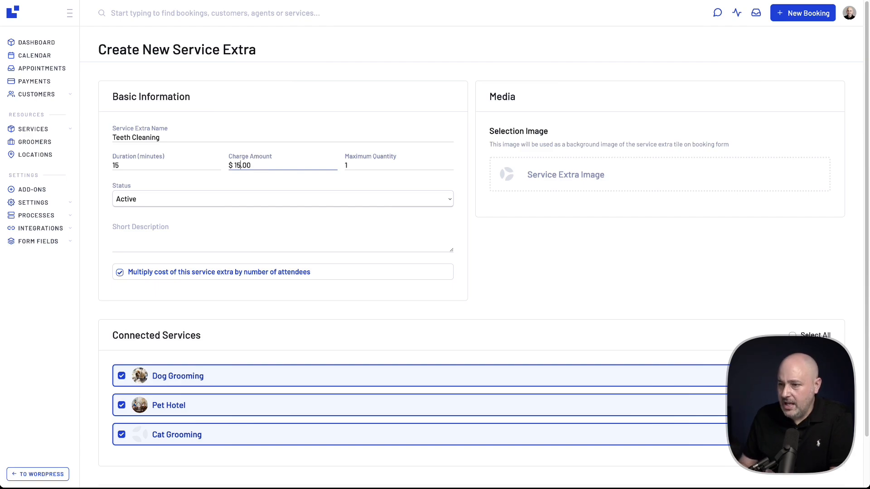
Disconnect Pet Hotel and Cat Grooming from the extra, leaving only Dog Grooming connected, and add the service extra.
scroll(246, 167, "down", 1)
scroll(256, 169, "down", 2)
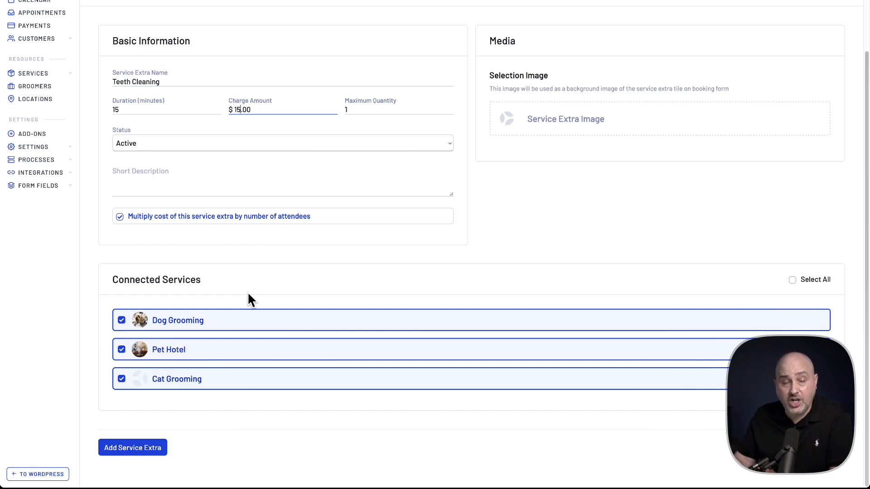
left_click(122, 352)
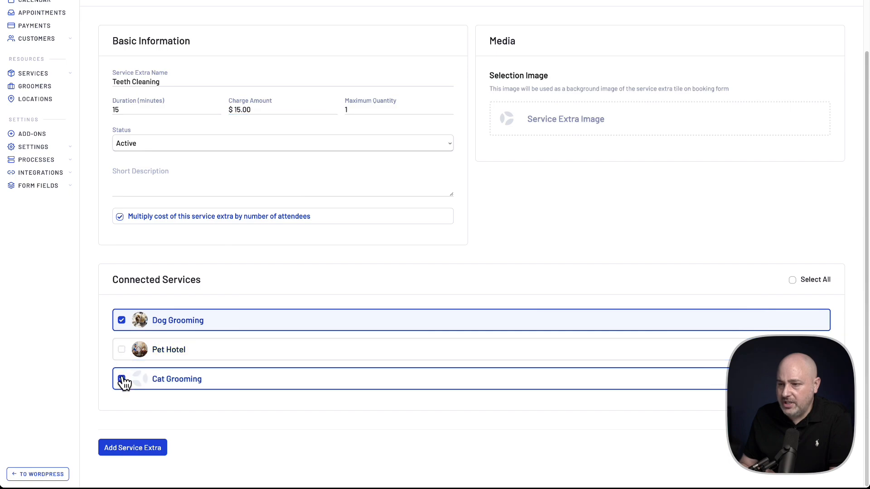
left_click(122, 380)
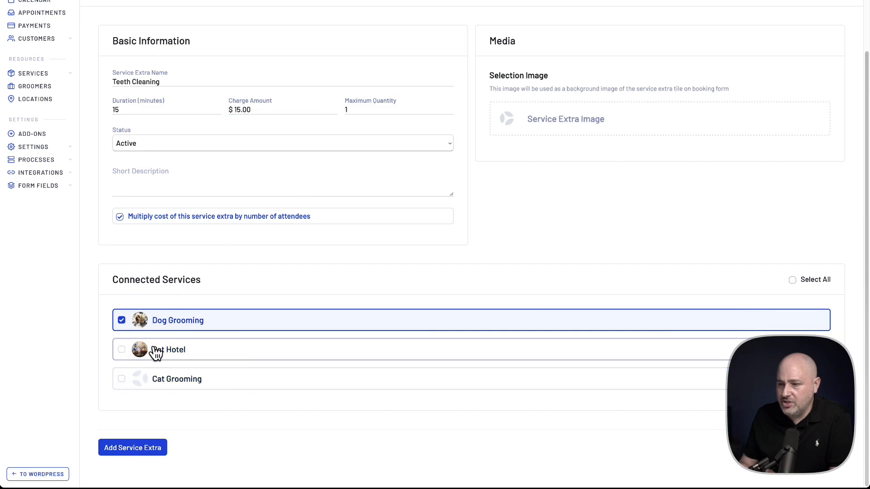
left_click(141, 449)
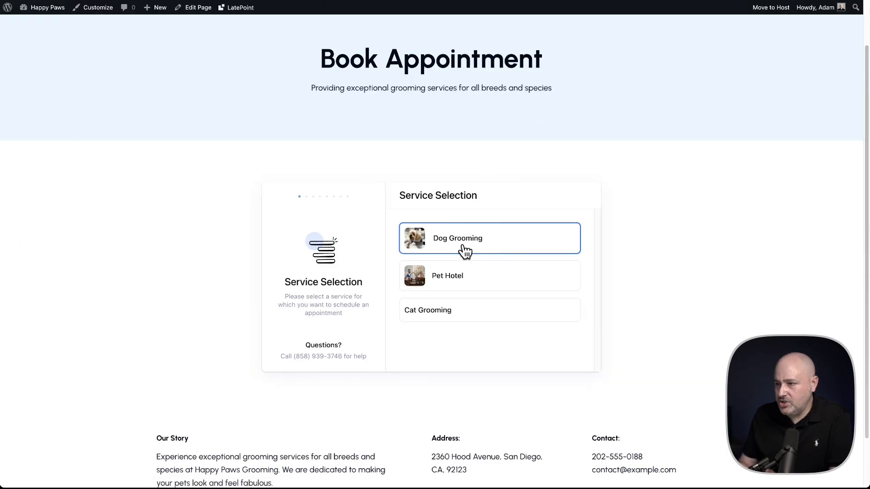
On the Book Appointment page, start a Dog Grooming booking with the Teeth Cleaning extra and highlight both headings of the extras step.
left_click(463, 249)
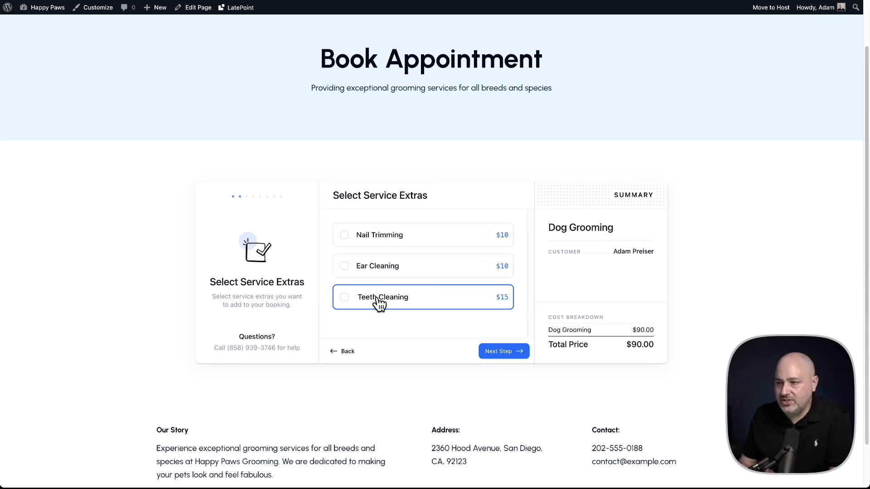
left_click(375, 303)
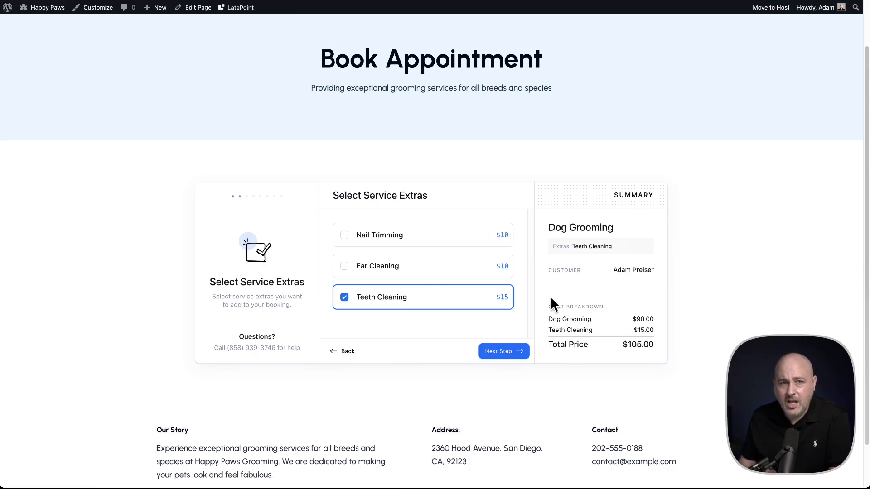
triple_click(325, 200)
left_click(336, 197)
left_click_drag(336, 197, 434, 197)
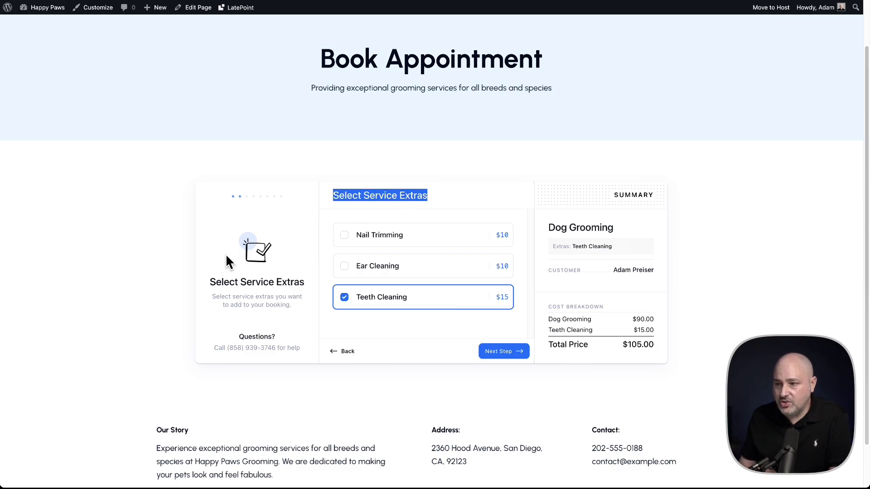
left_click(211, 282)
left_click_drag(211, 283, 304, 283)
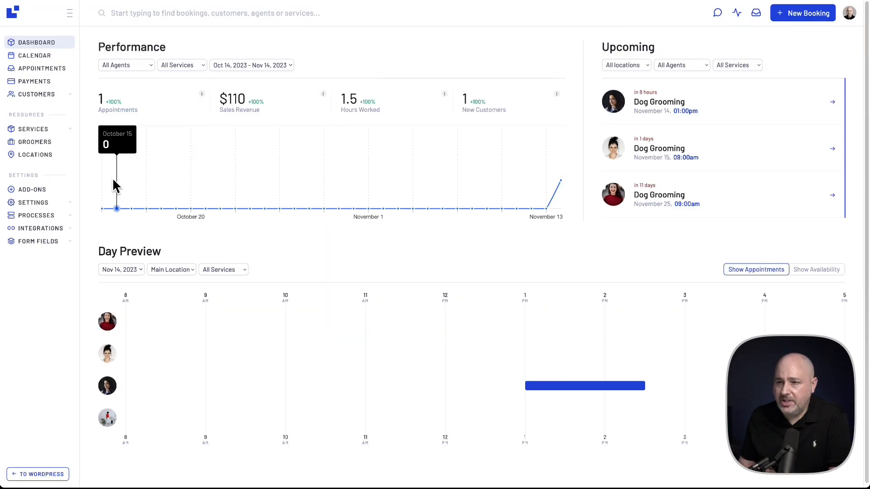
In LatePoint's booking step settings, retitle and subtitle Select Service Extras as "Extra Grooming Services", describe it as "Select extra grooming services for your pet.", and save.
left_click(33, 203)
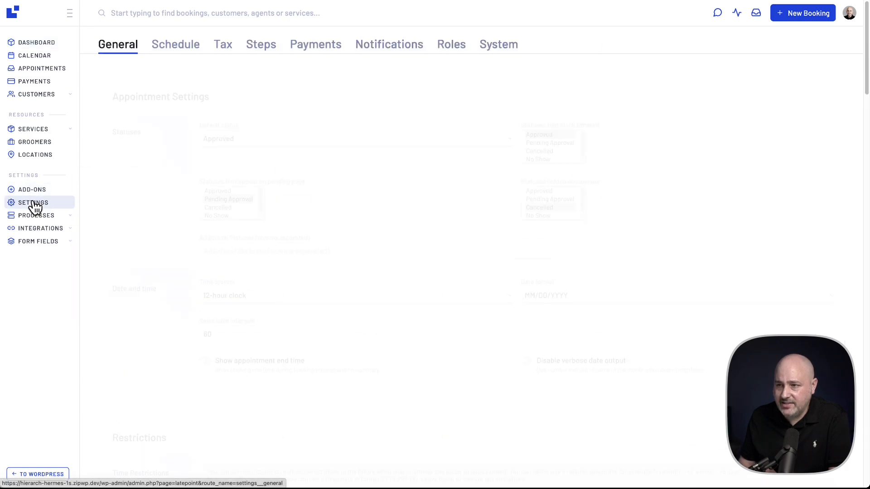
left_click(258, 45)
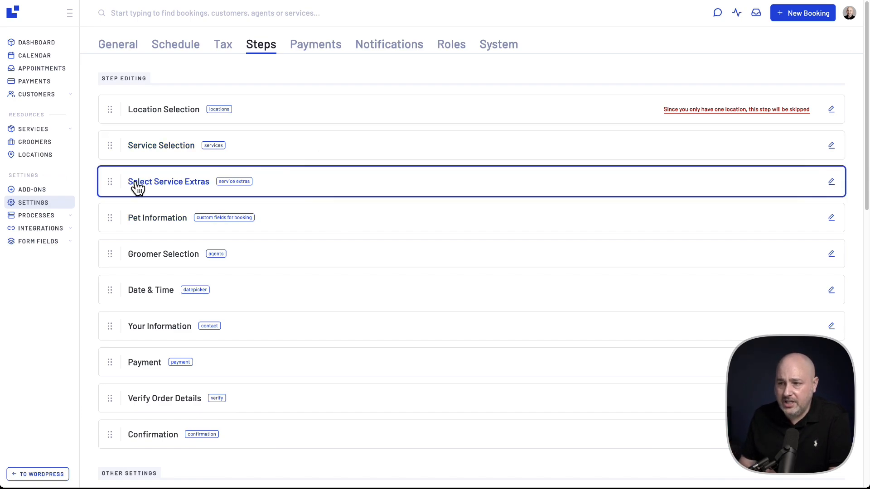
left_click(288, 182)
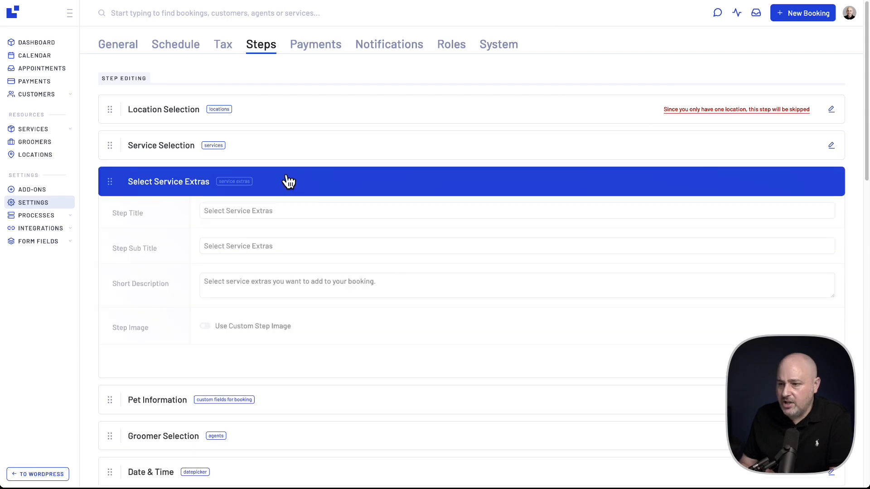
left_click_drag(228, 212, 274, 213)
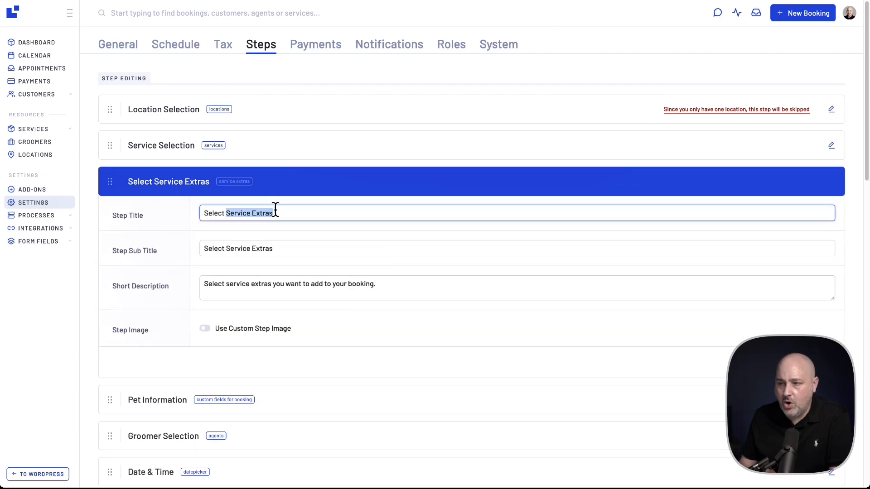
left_click(229, 248)
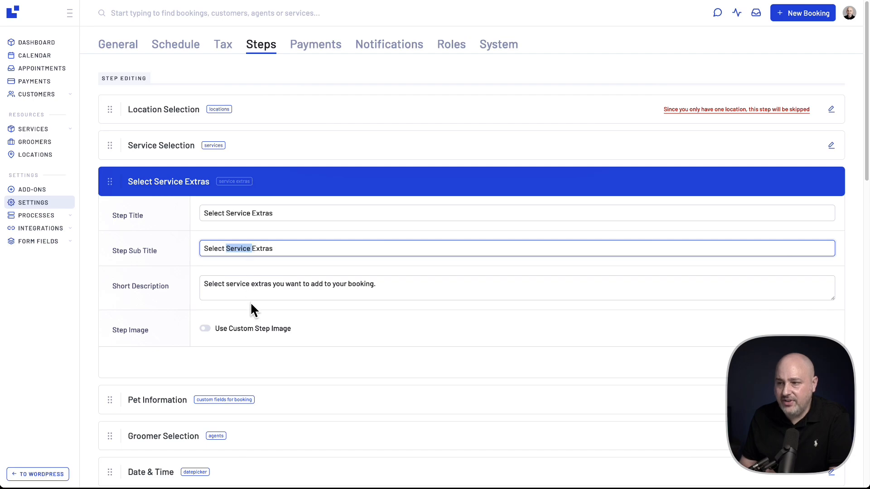
left_click_drag(251, 285, 281, 292)
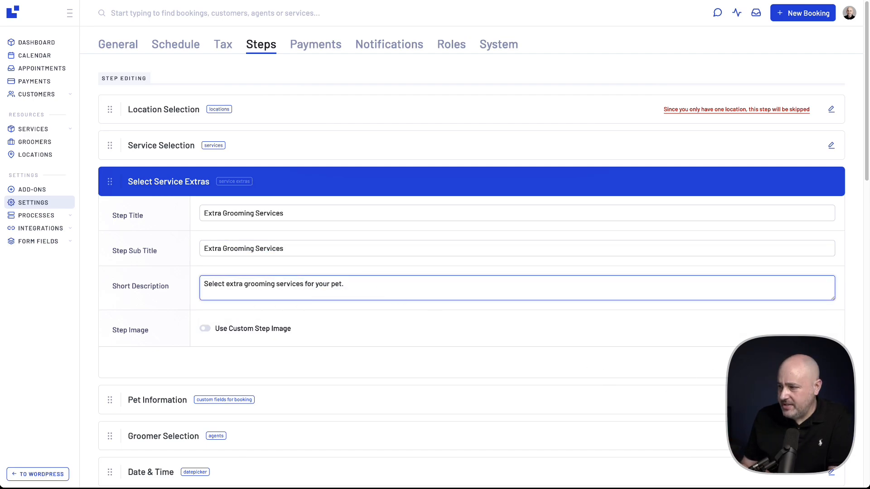
left_click(810, 362)
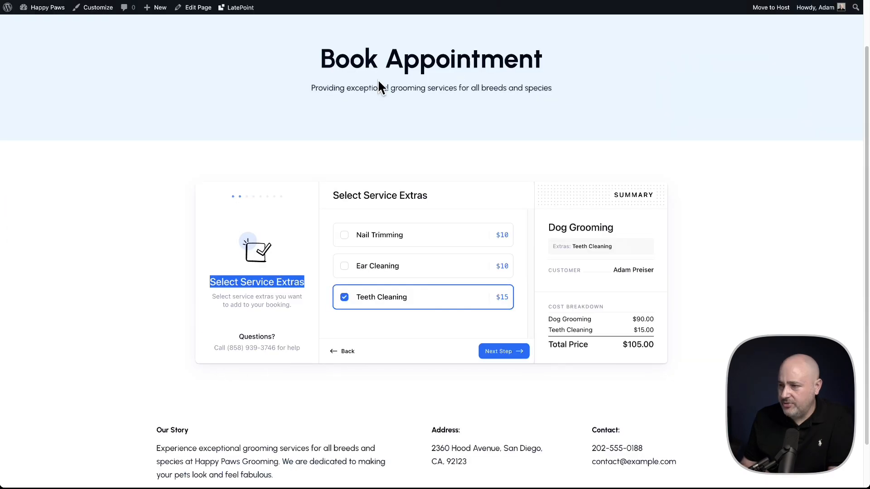
Reload the Book Appointment page, start a Dog Grooming booking, and check the extras step's title, subtitle and description.
key("super+r")
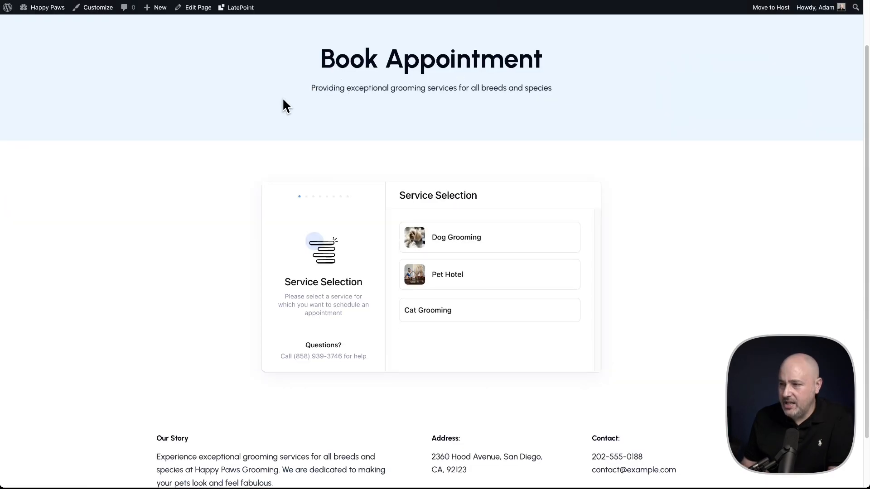
left_click(481, 238)
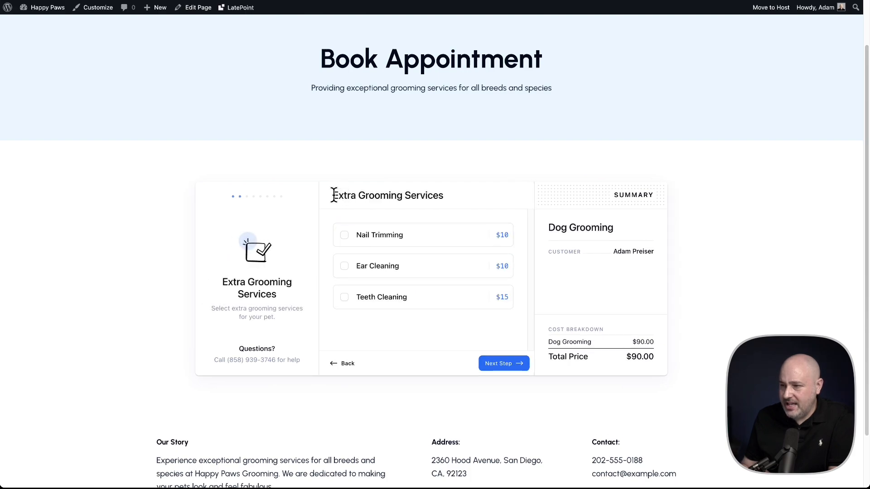
left_click_drag(332, 196, 445, 196)
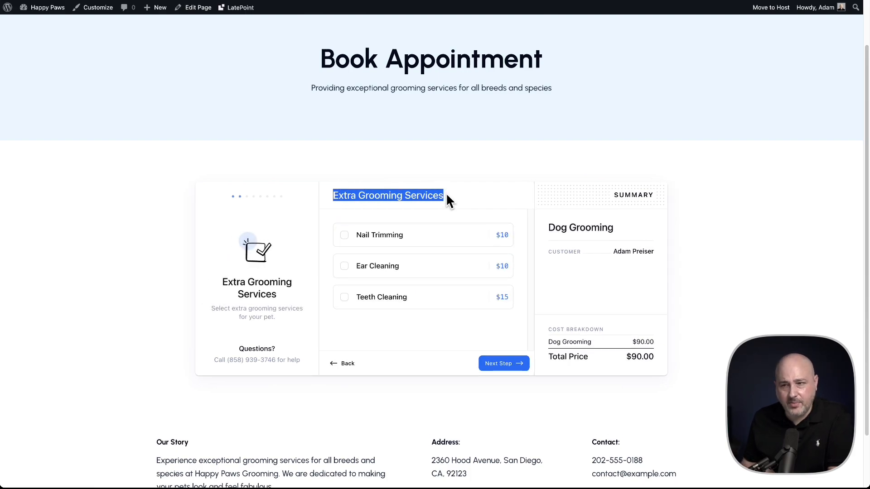
left_click_drag(223, 281, 288, 293)
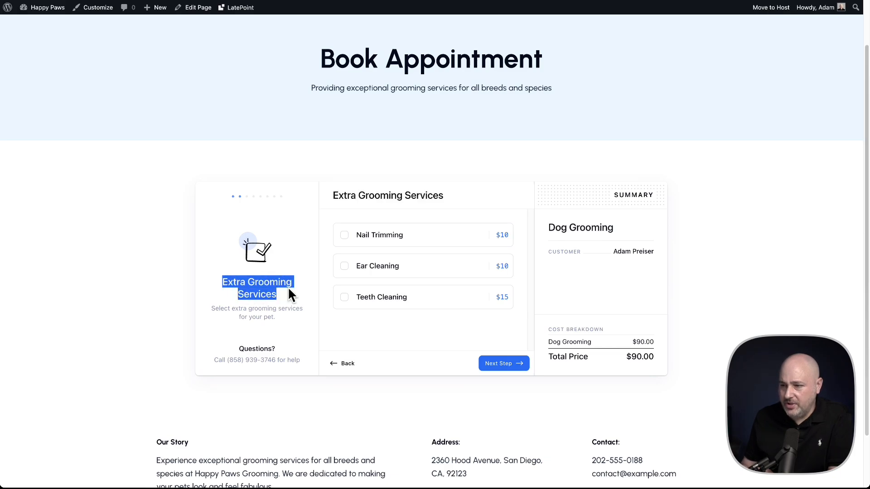
left_click_drag(213, 308, 297, 319)
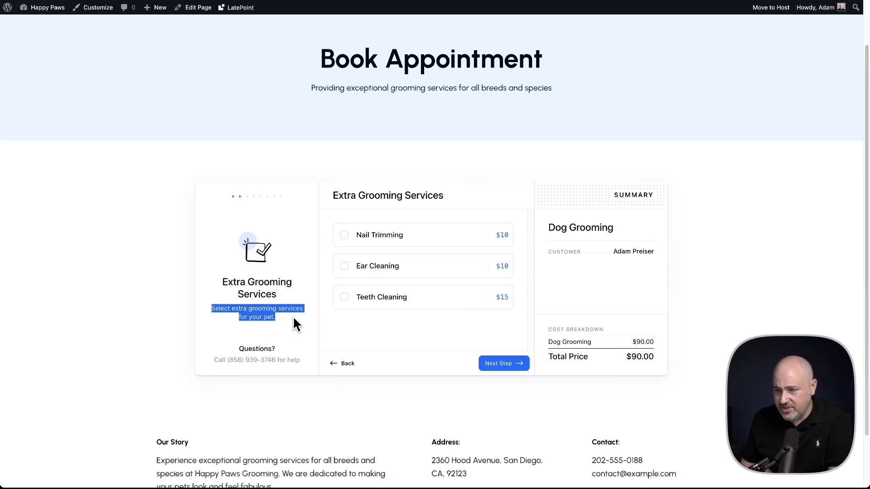
left_click(293, 317)
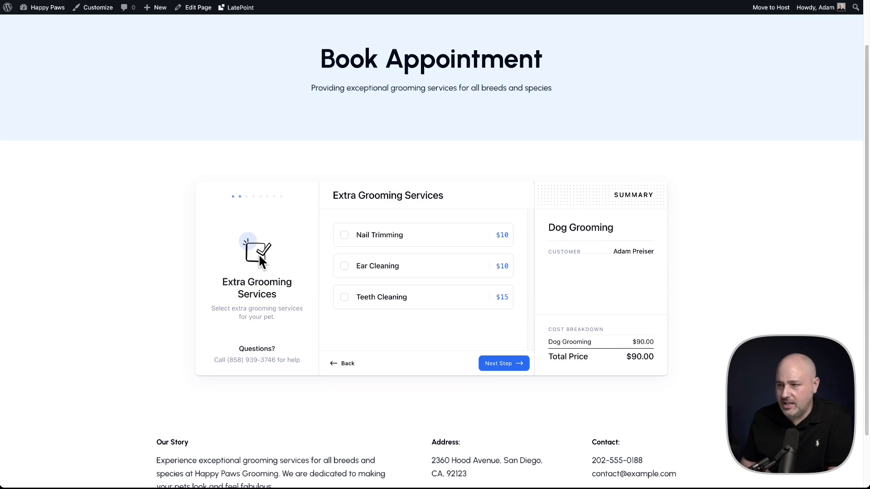
Add the Nail Trimming, Ear Cleaning and Teeth Cleaning extras to the booking and continue to the pet information step.
left_click(344, 237)
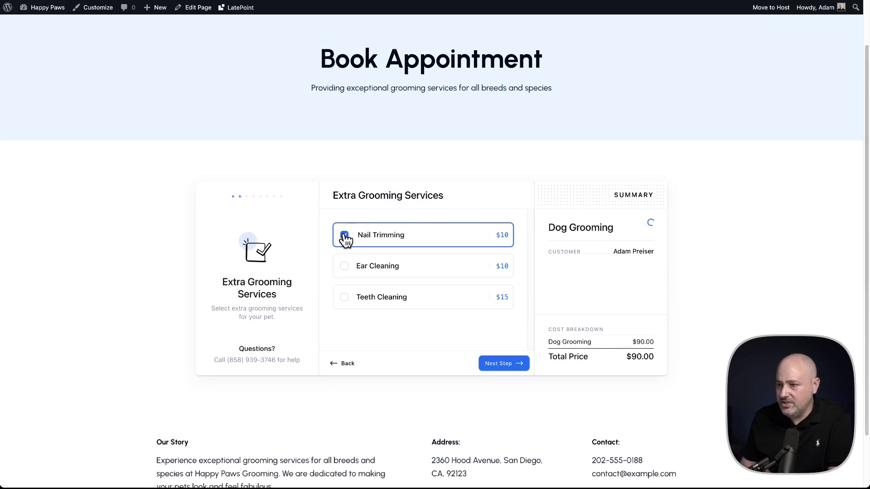
left_click(343, 270)
left_click(344, 298)
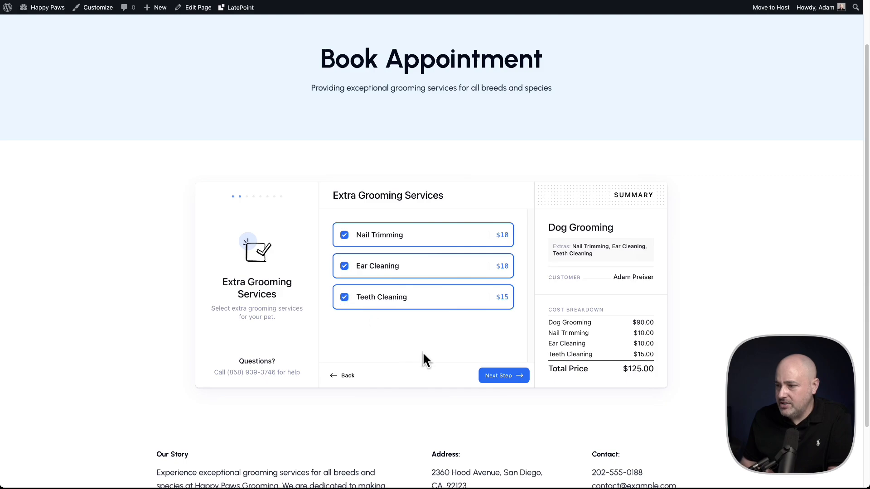
left_click(503, 380)
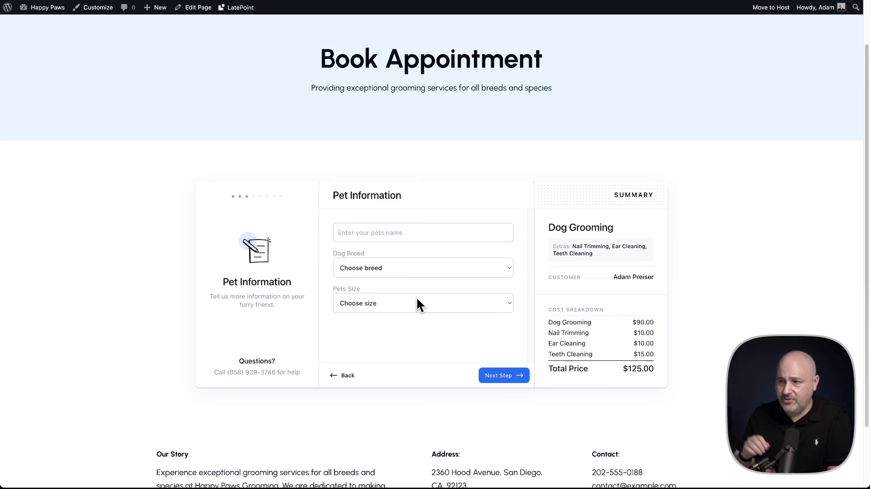
Examine the pet name field and the available dog breed and pet size options without choosing any.
left_click(374, 229)
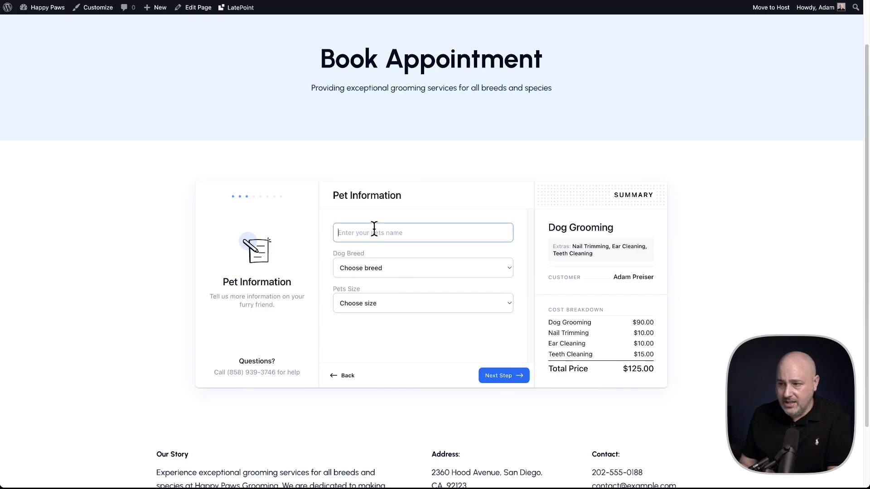
left_click(402, 268)
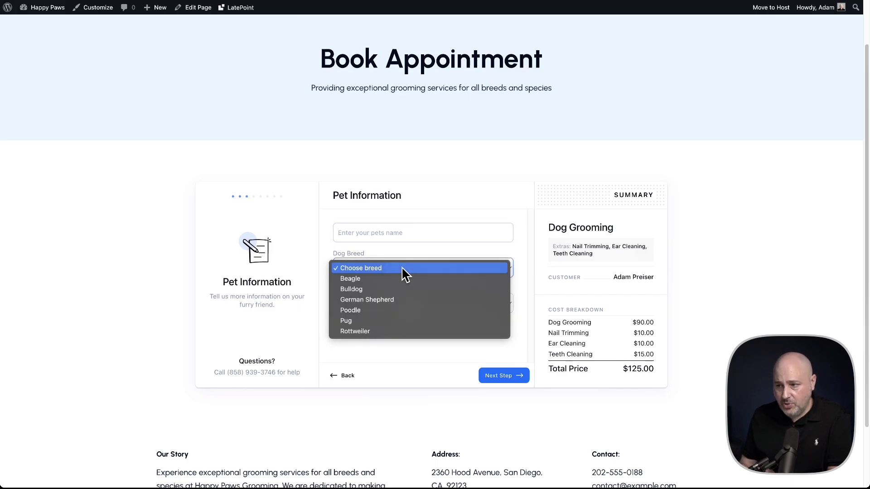
left_click(401, 267)
left_click(403, 303)
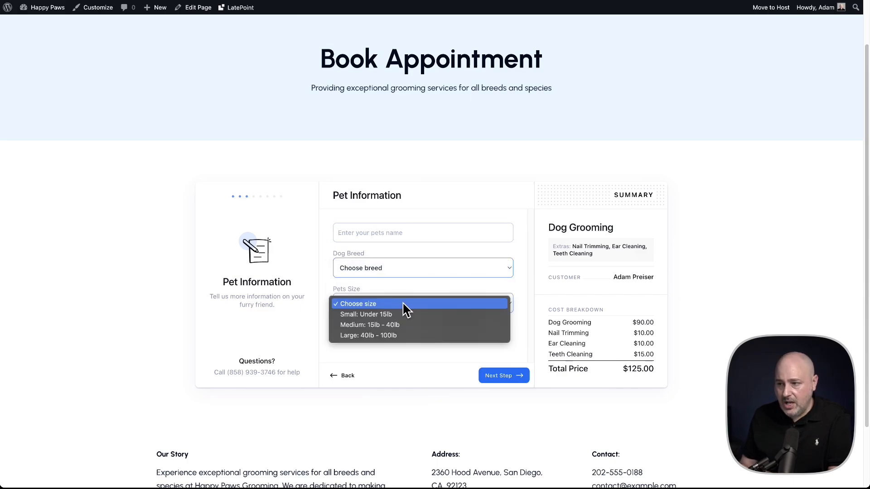
left_click(402, 304)
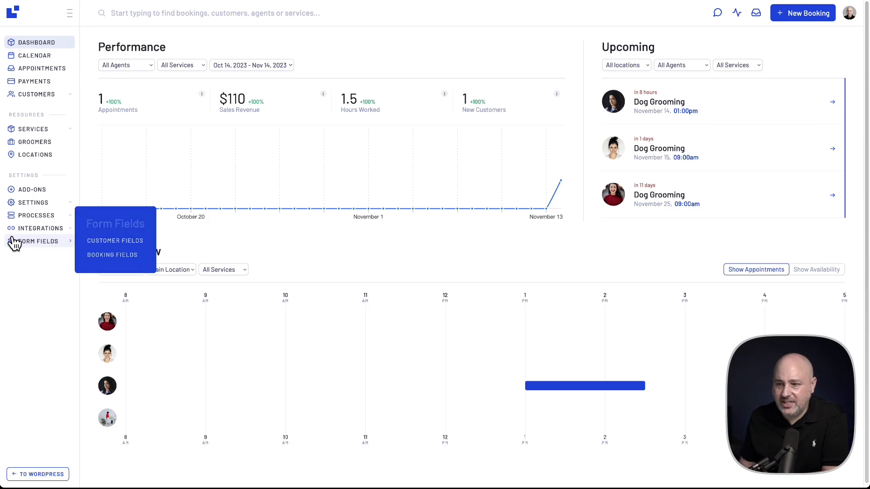
Open the booking form fields and review the Pets Name field's settings and available field types without changing them.
left_click(28, 246)
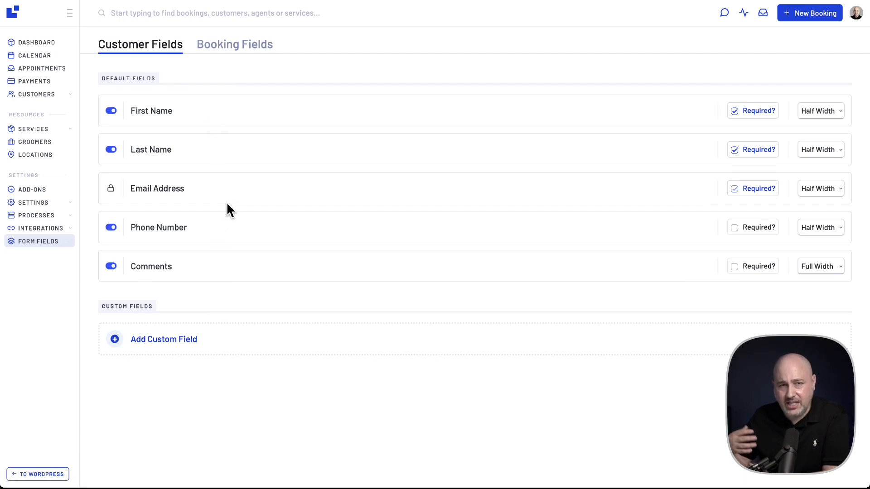
left_click(219, 53)
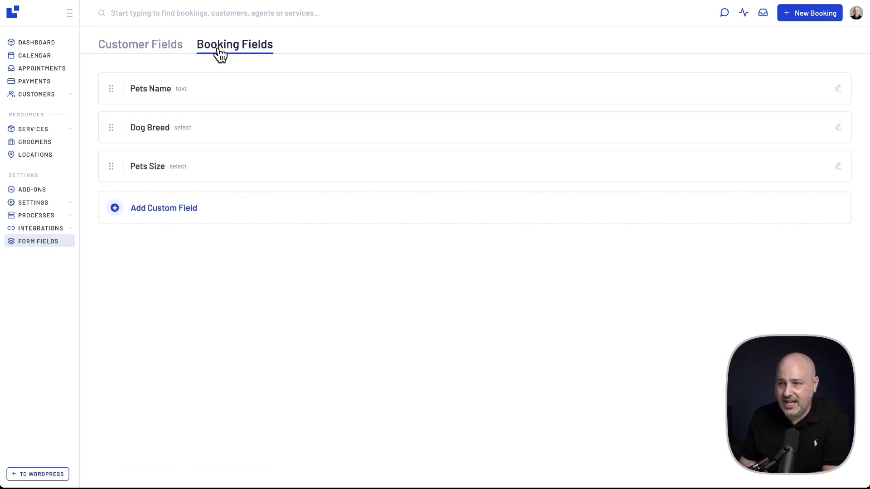
left_click(226, 93)
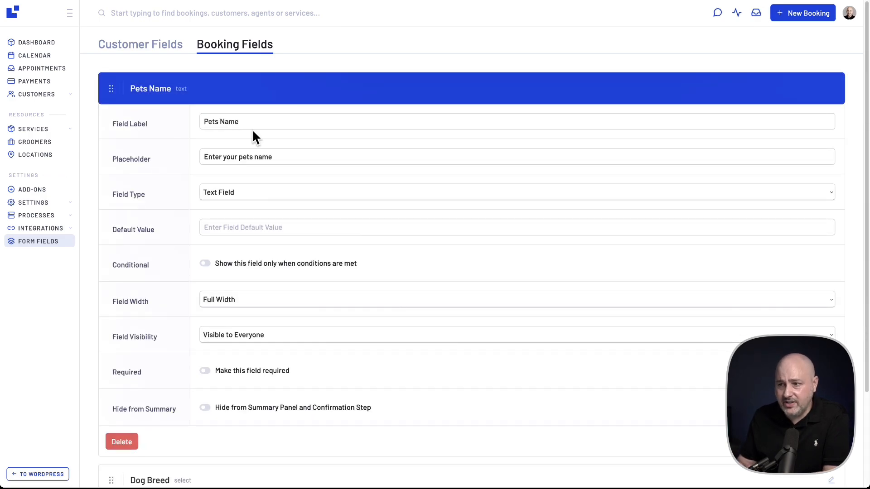
left_click(303, 195)
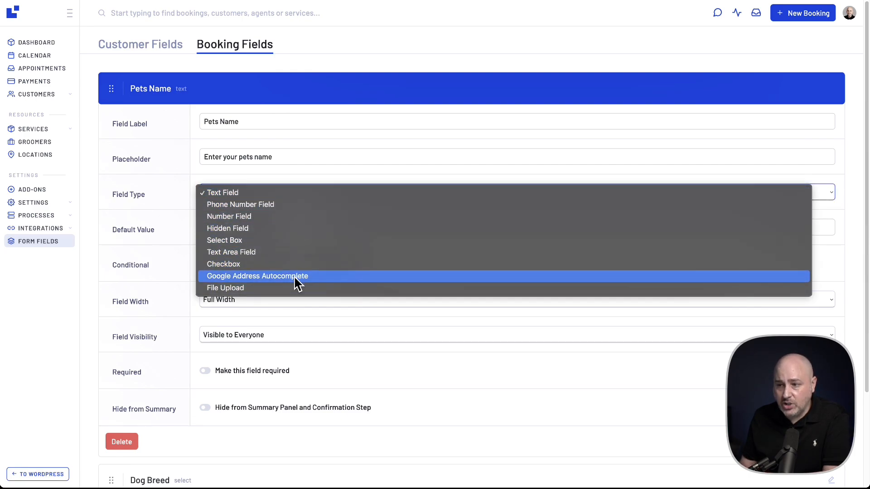
left_click(174, 187)
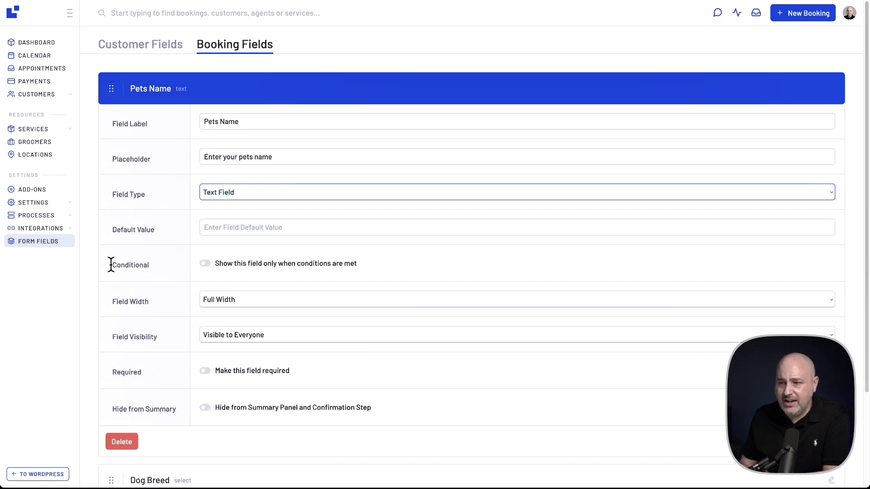
Turn on conditional display for the Pets Name field to inspect its rule, turn it off again and collapse the field.
left_click(210, 265)
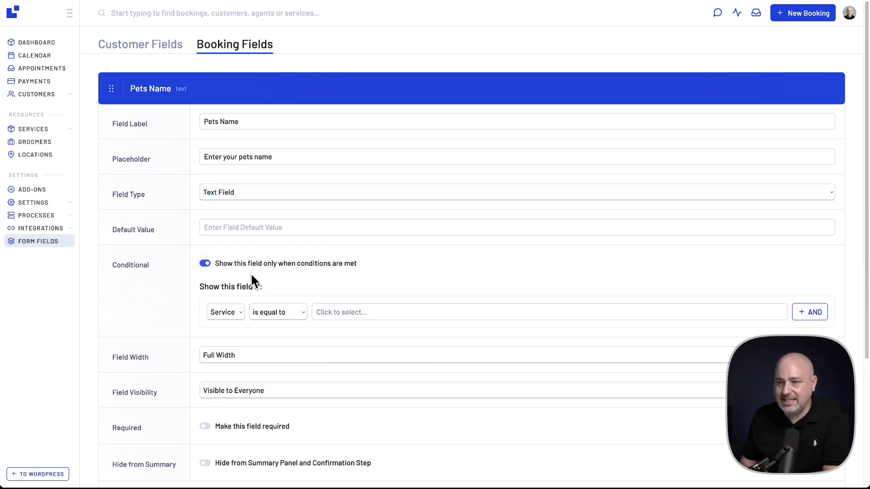
left_click(209, 268)
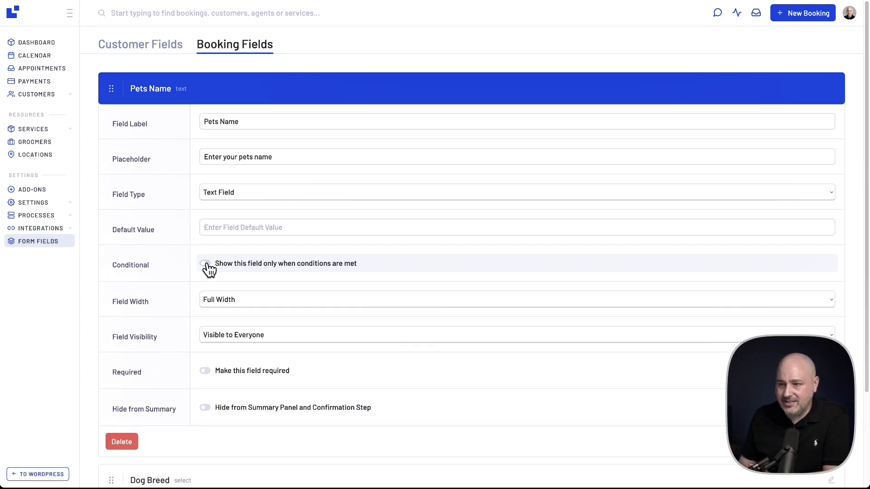
left_click(197, 88)
Expand the Dog Breed booking field and review its select box settings and full options list.
left_click(144, 131)
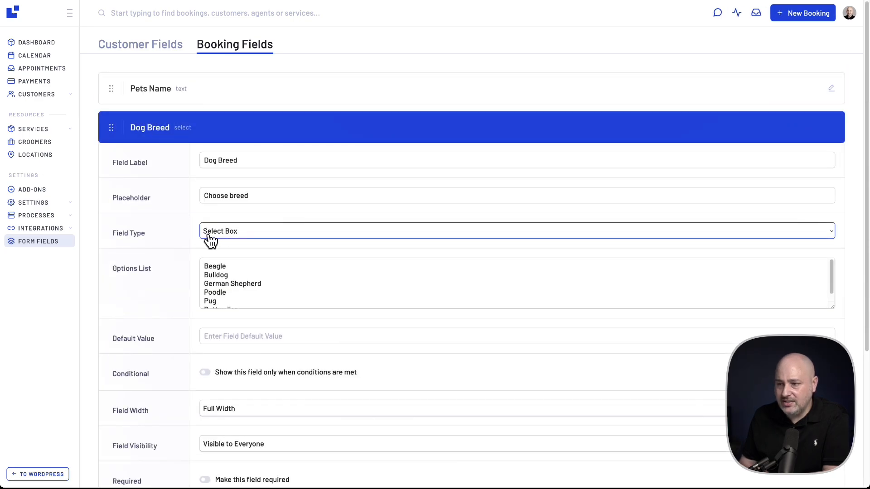
scroll(239, 280, "down", 1)
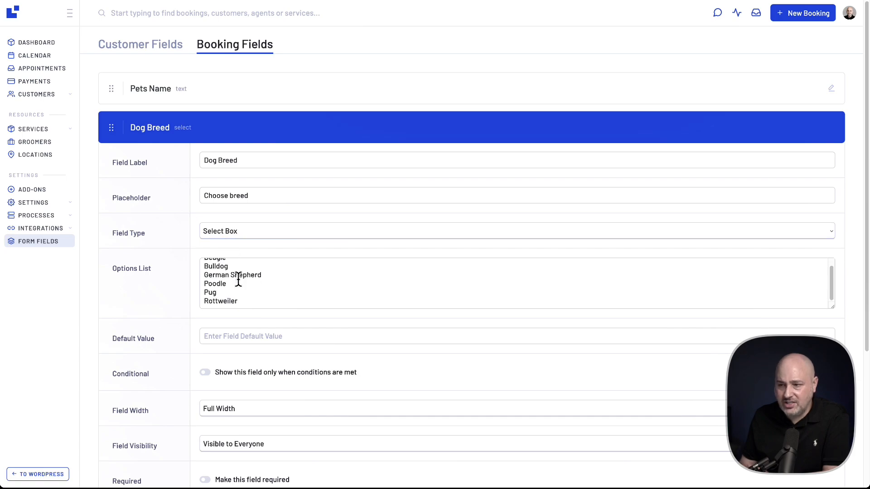
scroll(238, 281, "up", 1)
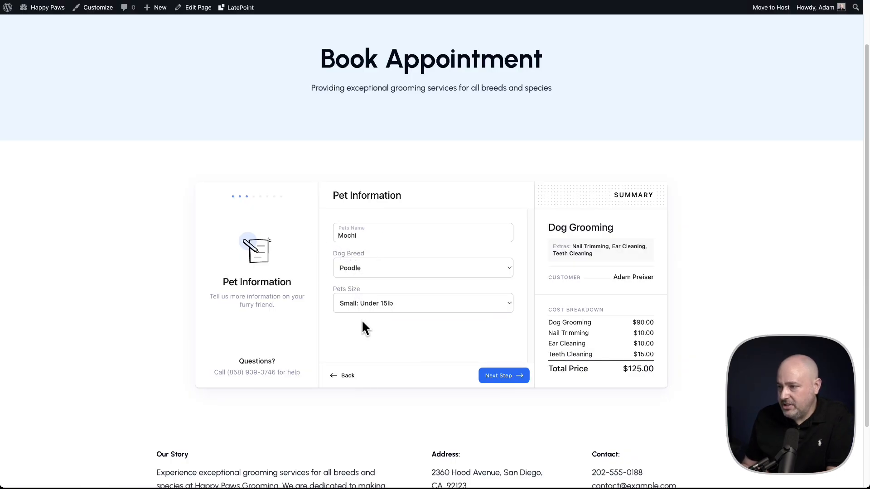
On the Book Appointment page, continue past the completed pet information and choose Any Groomer for the Dog Grooming booking.
left_click(507, 377)
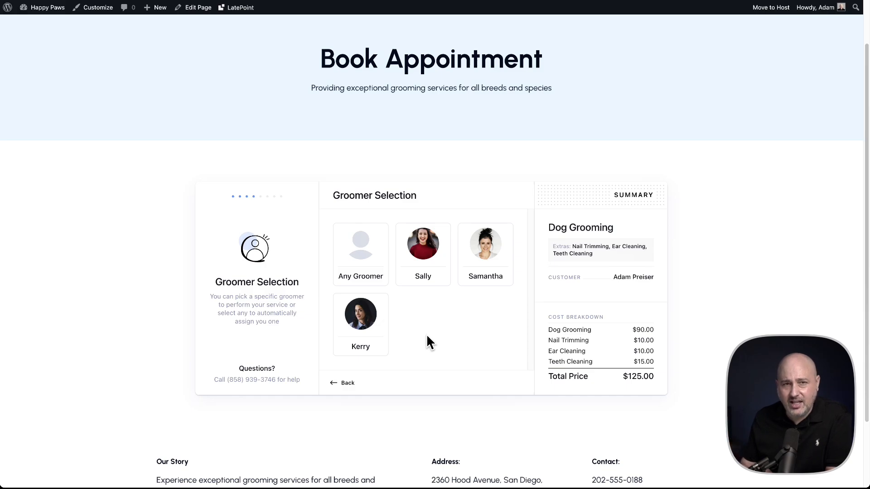
double_click(344, 195)
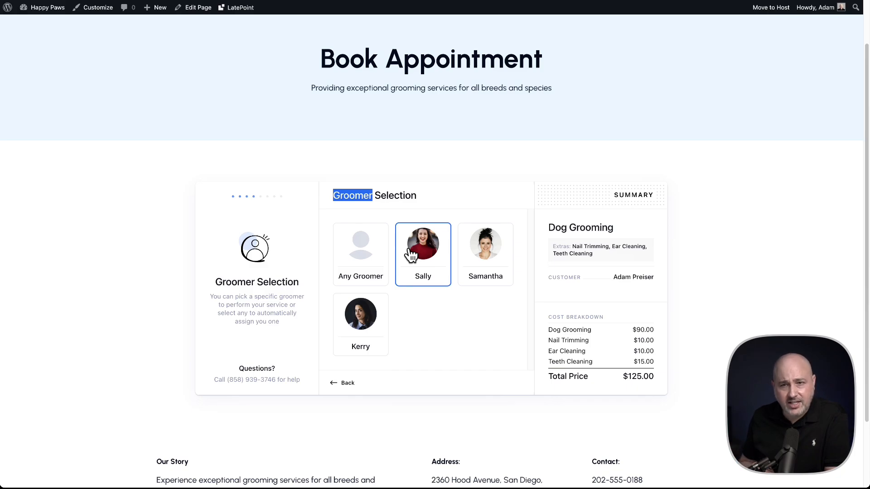
left_click(349, 257)
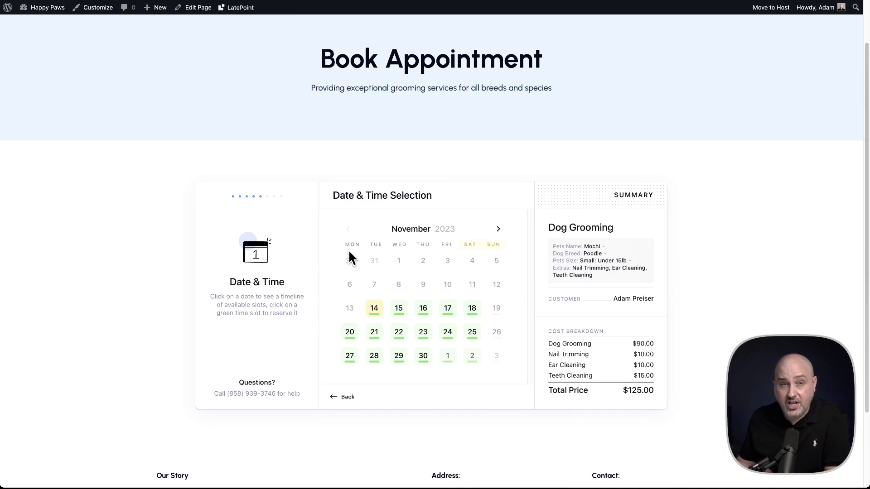
Reserve the 01:00 pm slot on November 16 and continue past the prefilled customer information to the payment step.
scroll(349, 250, "down", 1)
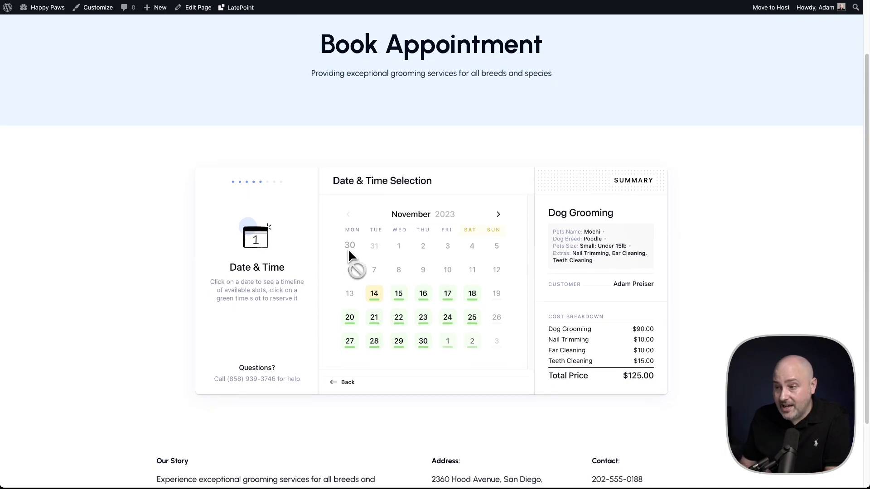
left_click(423, 290)
scroll(421, 297, "down", 3)
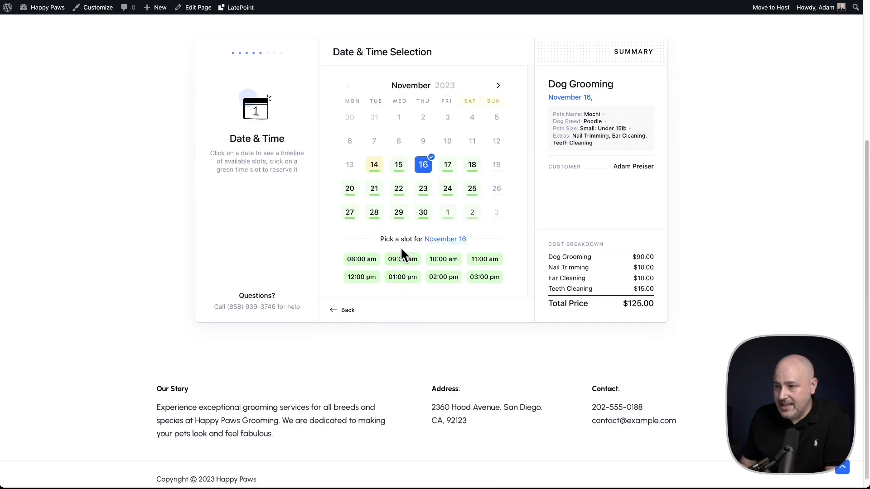
left_click(402, 277)
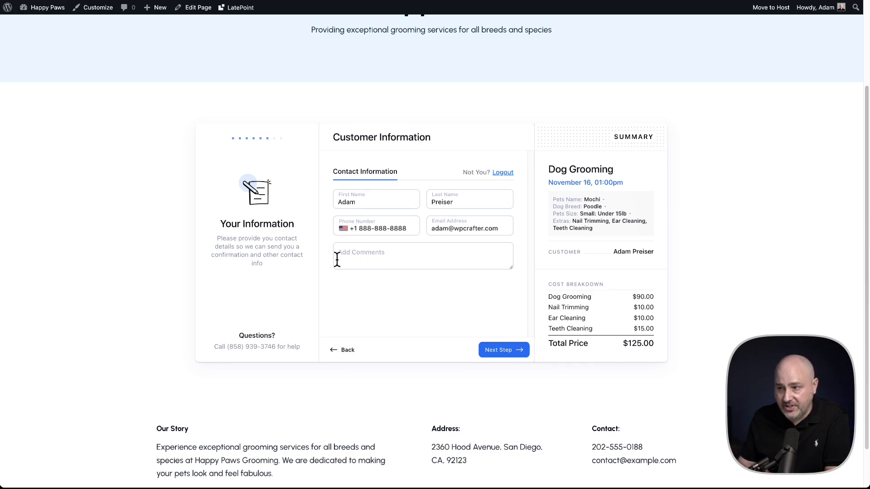
left_click(496, 350)
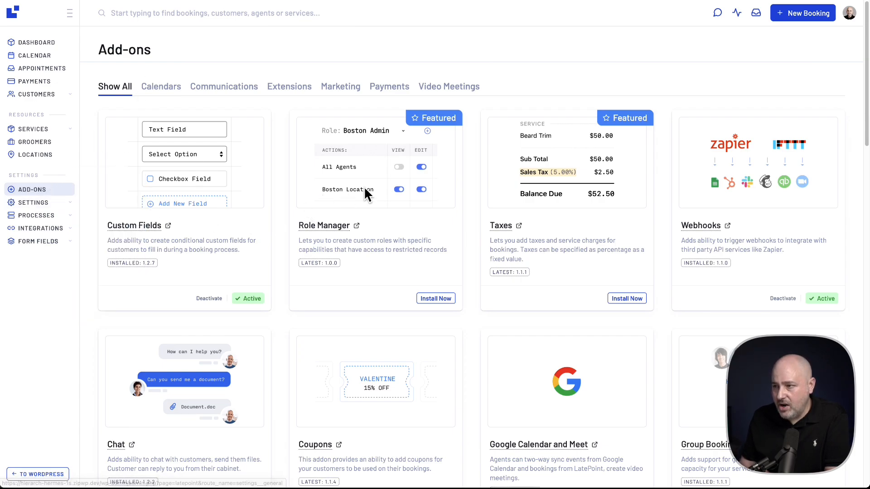
Browse the add-ons catalogue in the LatePoint admin, examining the available payment processor add-ons.
scroll(501, 142, "down", 1)
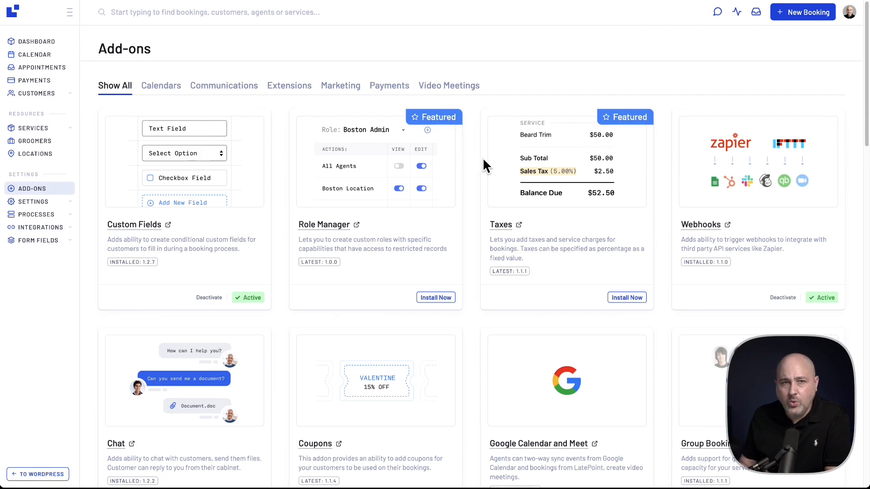
scroll(484, 154, "down", 5)
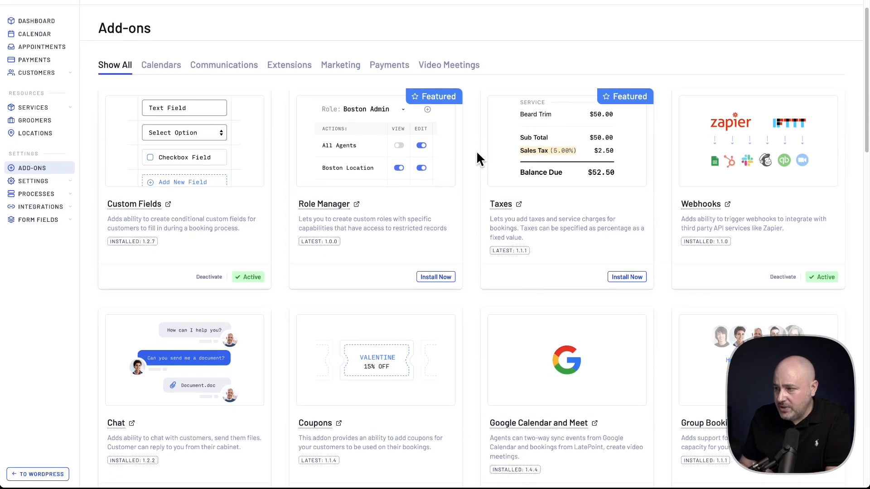
scroll(473, 153, "down", 6)
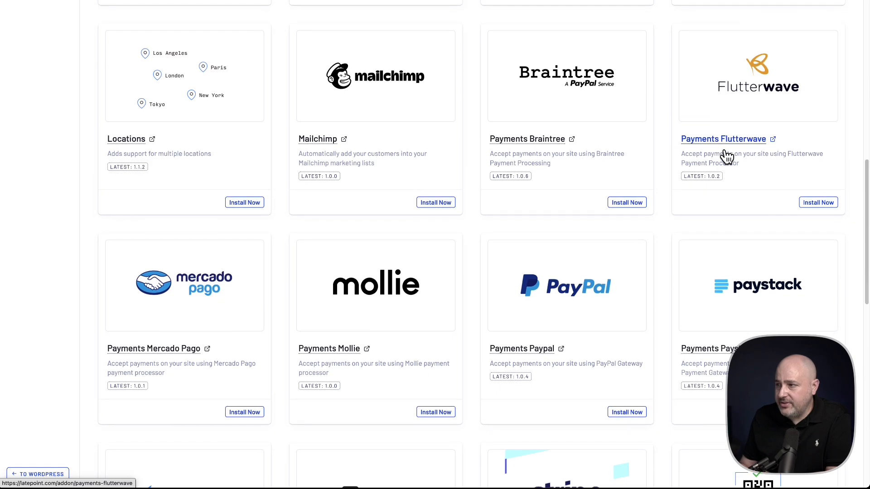
scroll(208, 242, "down", 2)
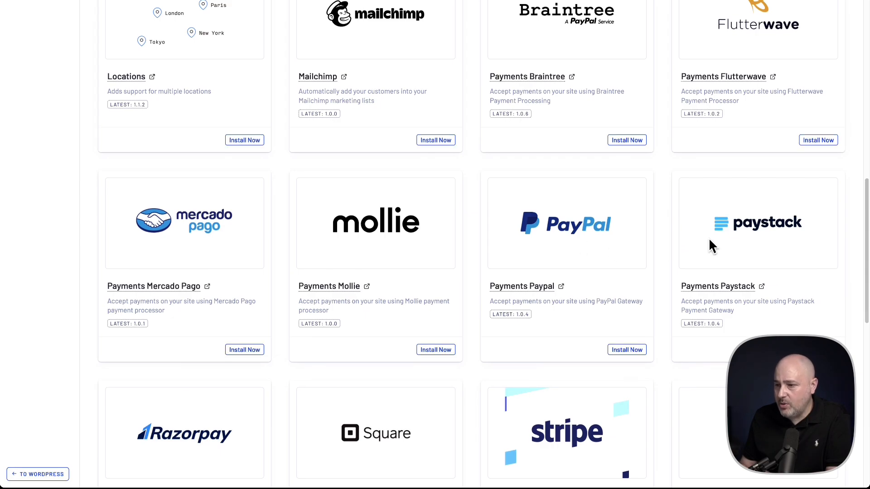
scroll(660, 246, "down", 5)
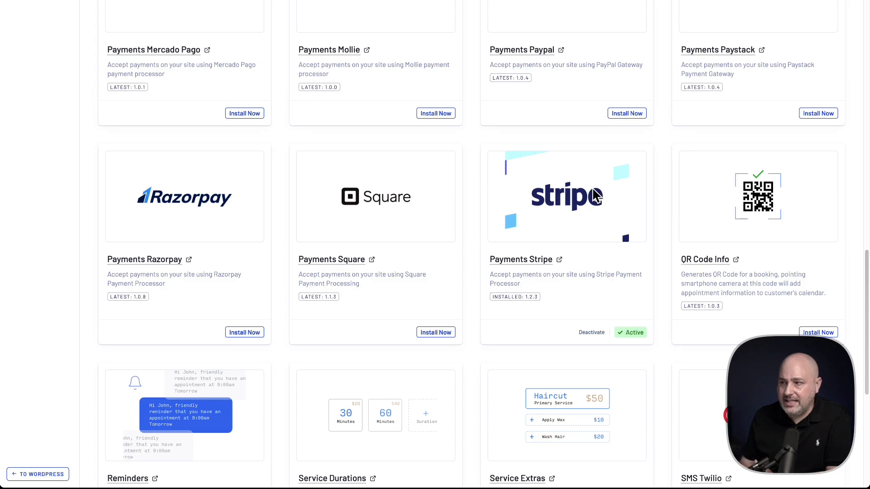
scroll(595, 195, "up", 5)
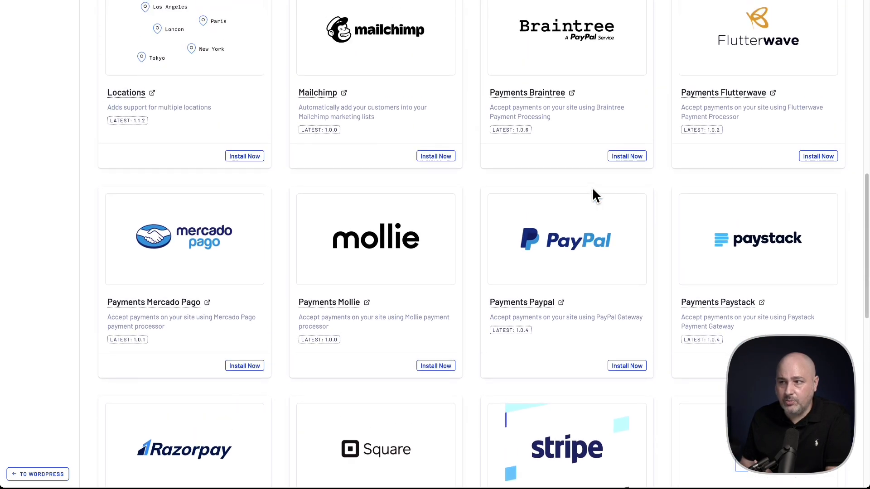
scroll(593, 188, "down", 1)
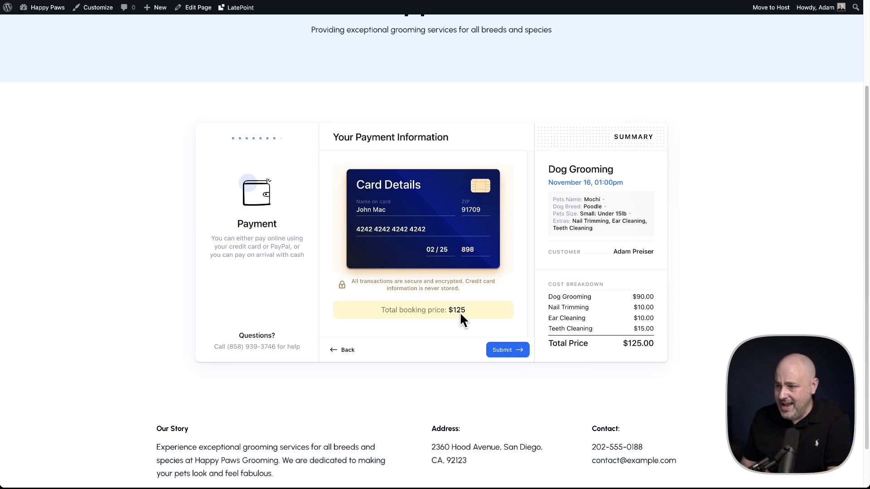
Submit the card payment on the booking form to complete the booking, and review the appointment confirmation's details and cost breakdown.
left_click(506, 349)
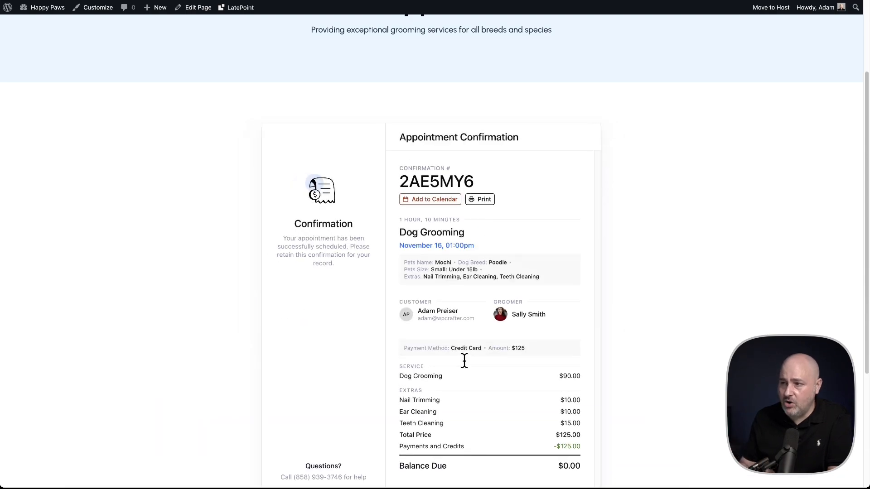
scroll(464, 361, "down", 2)
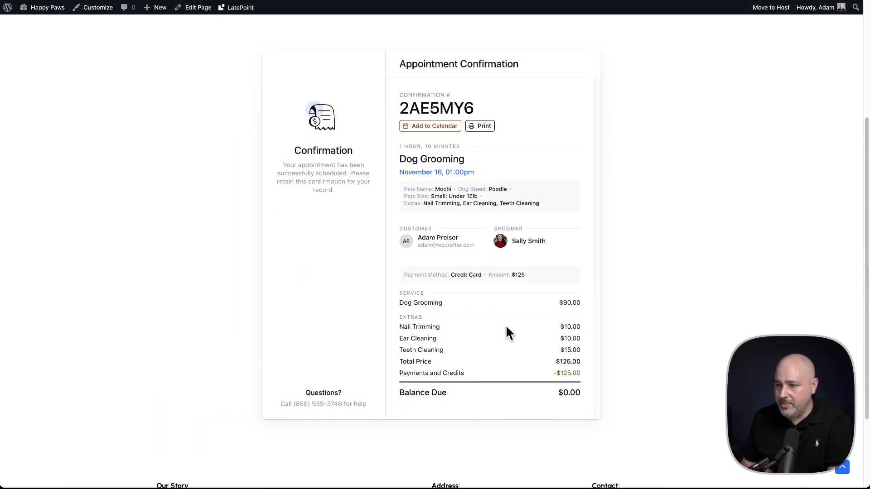
left_click_drag(576, 327, 580, 385)
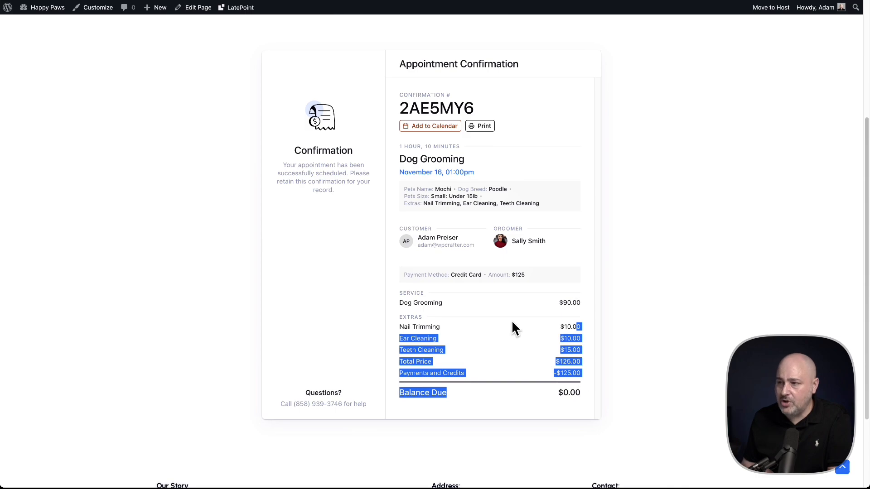
left_click(468, 197)
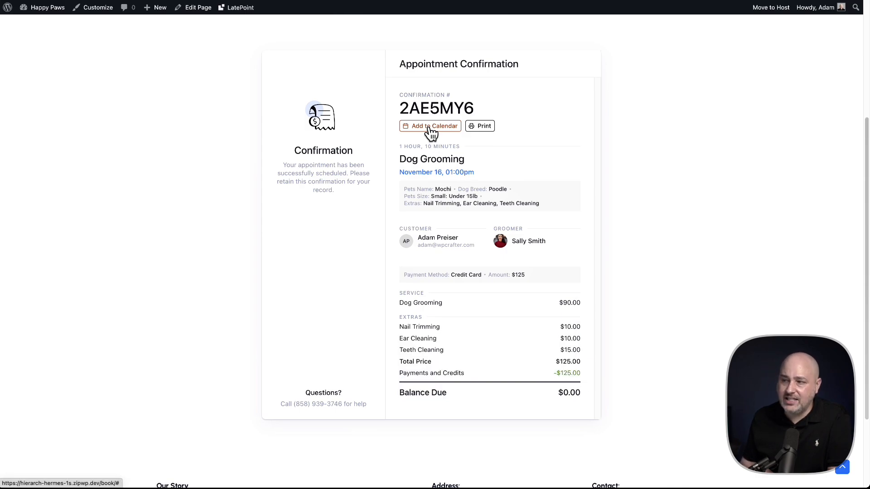
scroll(492, 133, "up", 5)
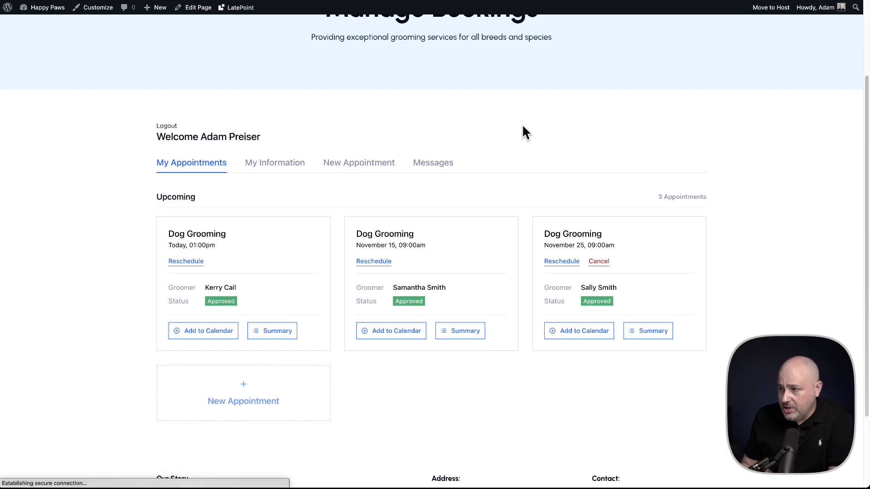
Review the upcoming appointments on the Manage Bookings page, and view and close the booking summary of today's Dog Grooming appointment.
scroll(496, 128, "down", 1)
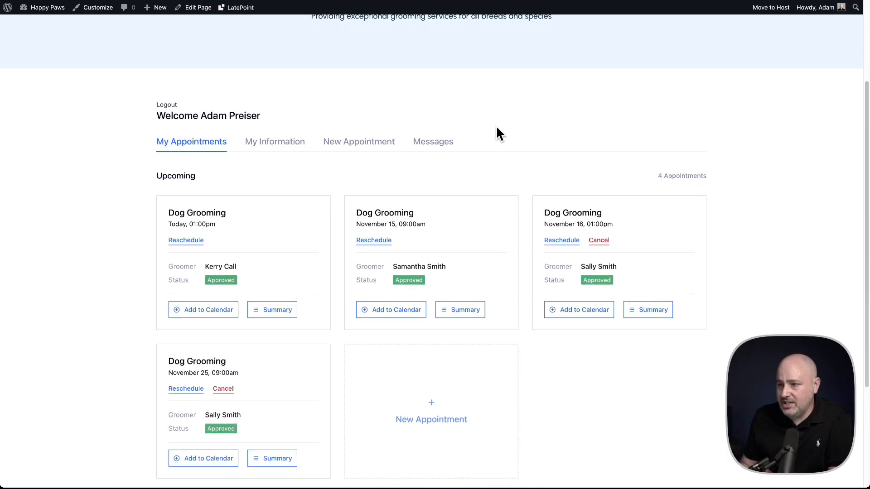
scroll(387, 245, "down", 5)
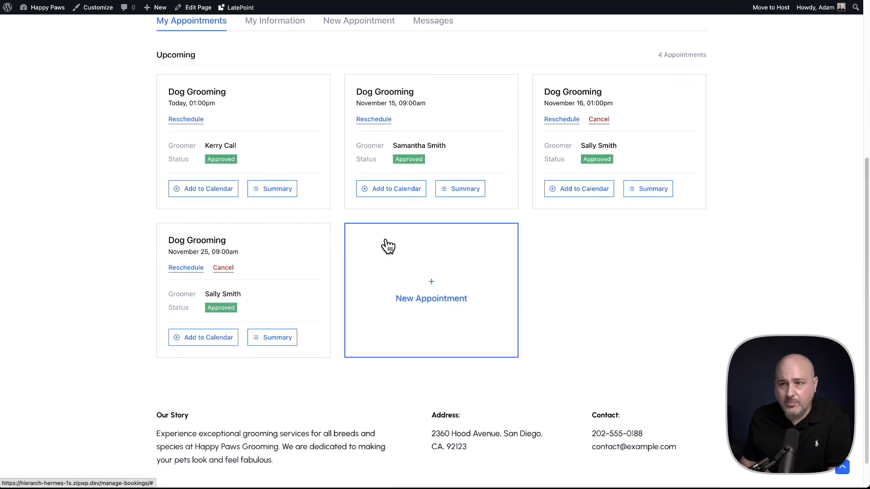
scroll(357, 231, "up", 1)
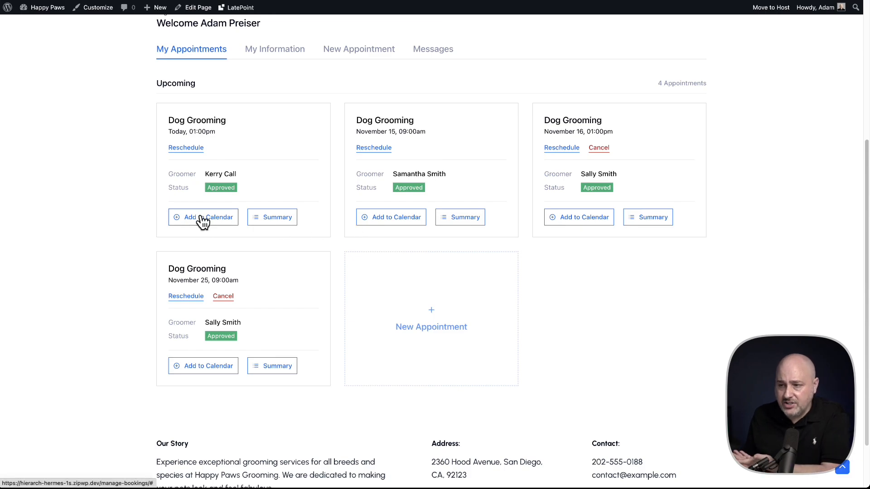
left_click(277, 224)
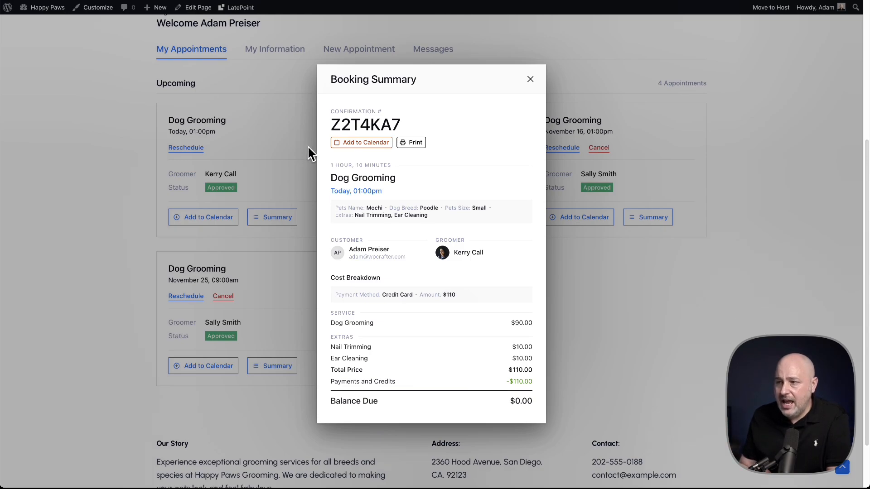
left_click(530, 82)
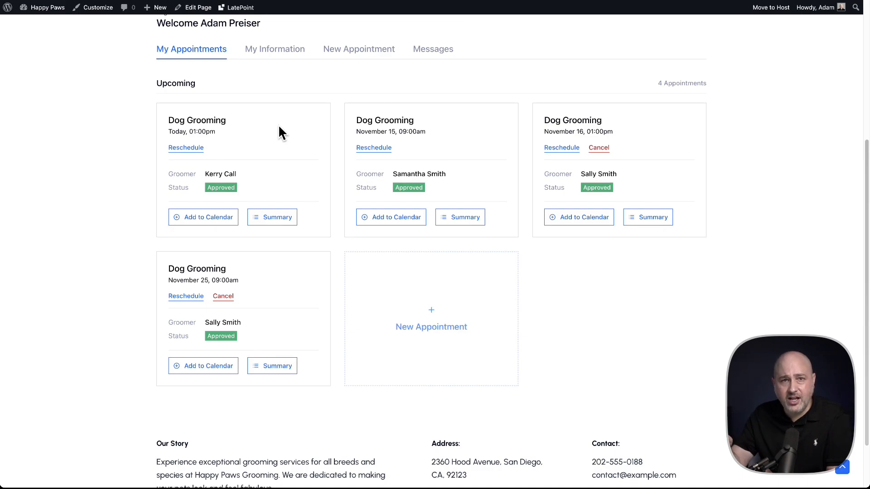
Send the message "Can you leave a cotton ball tail?" for the November 15 Dog Grooming appointment, and open the messages in the LatePoint admin.
left_click(427, 50)
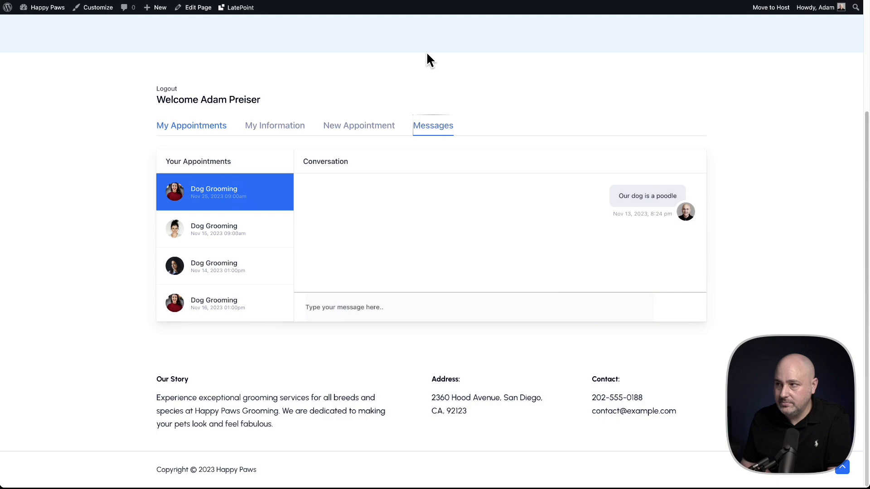
left_click(213, 240)
left_click(226, 276)
left_click(224, 236)
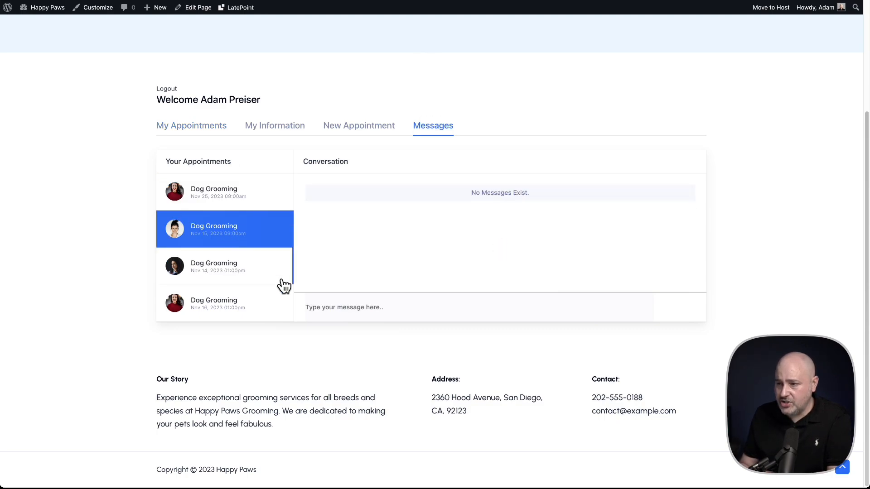
type("Can you leave a cotton ball tail?")
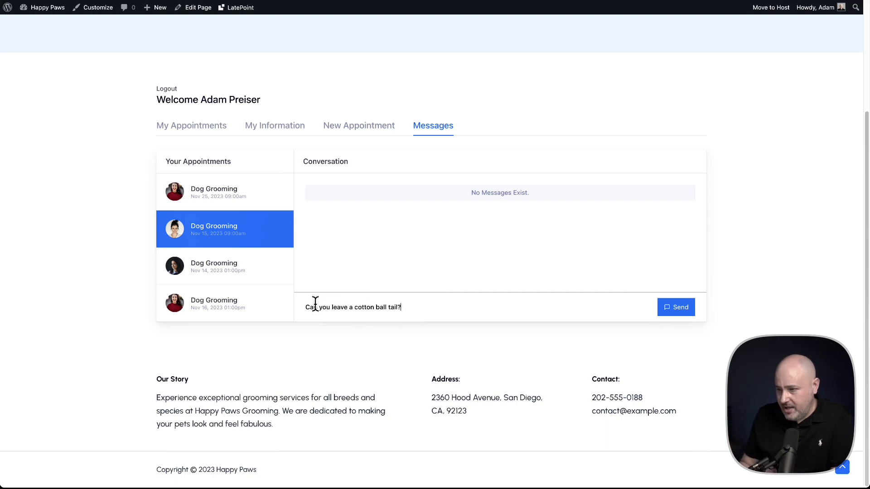
left_click_drag(307, 306, 423, 306)
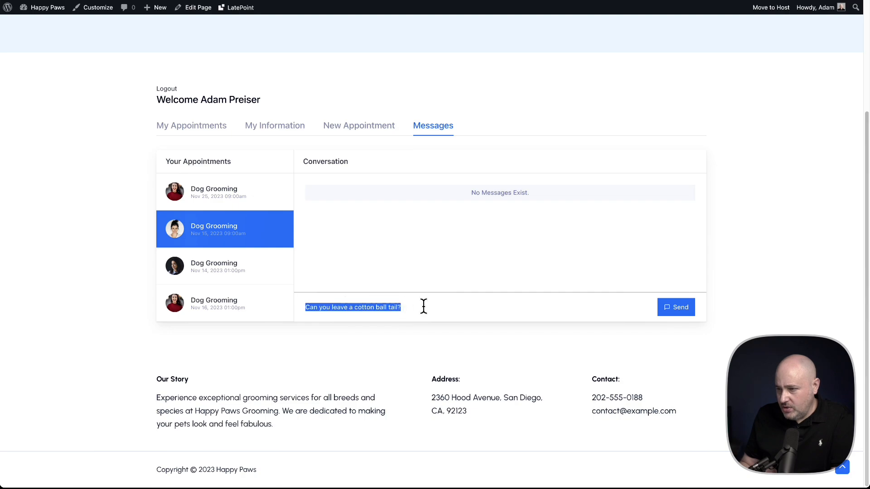
left_click(675, 313)
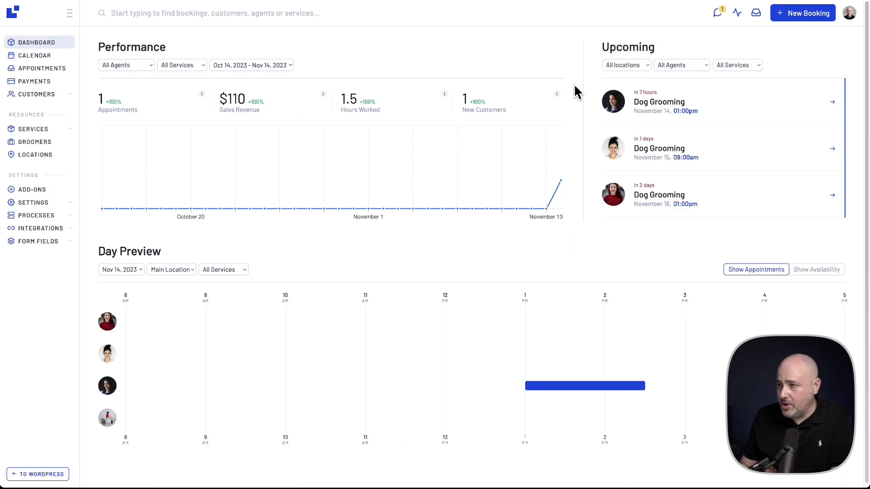
left_click(718, 16)
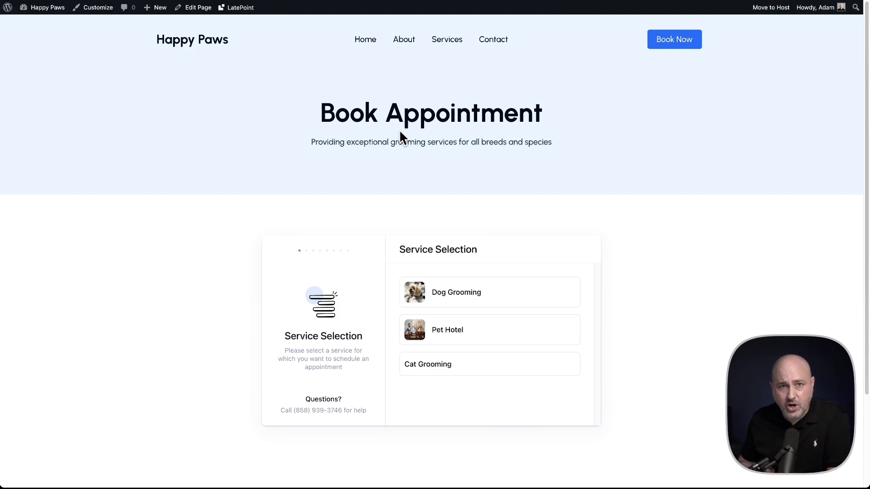
Edit the Book page and insert another LatePoint Booking Form block below the existing booking form.
left_click(190, 9)
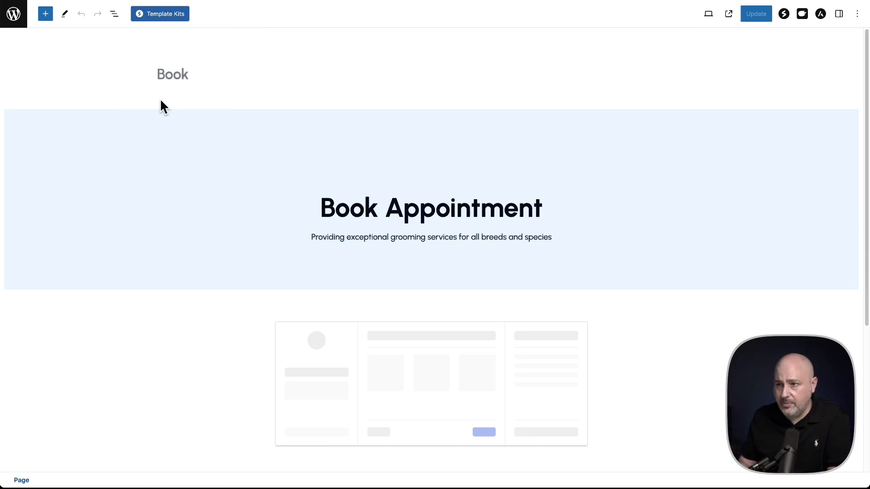
left_click(49, 17)
scroll(86, 165, "down", 20)
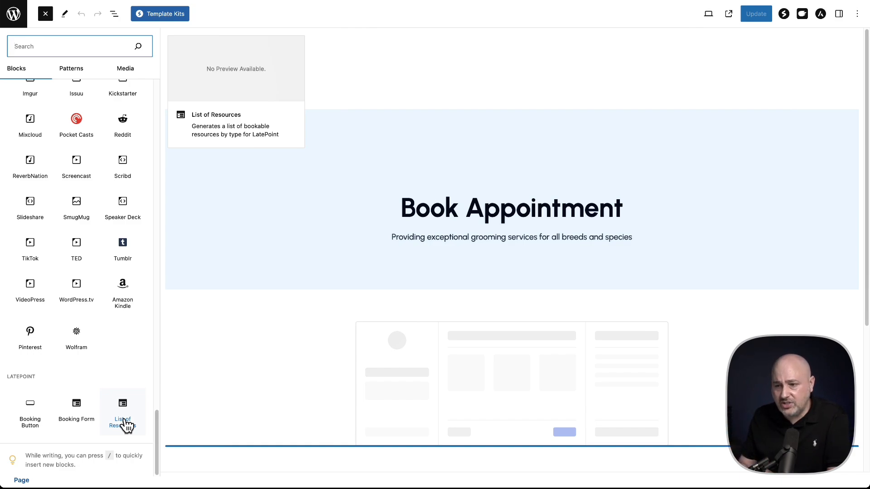
left_click(75, 409)
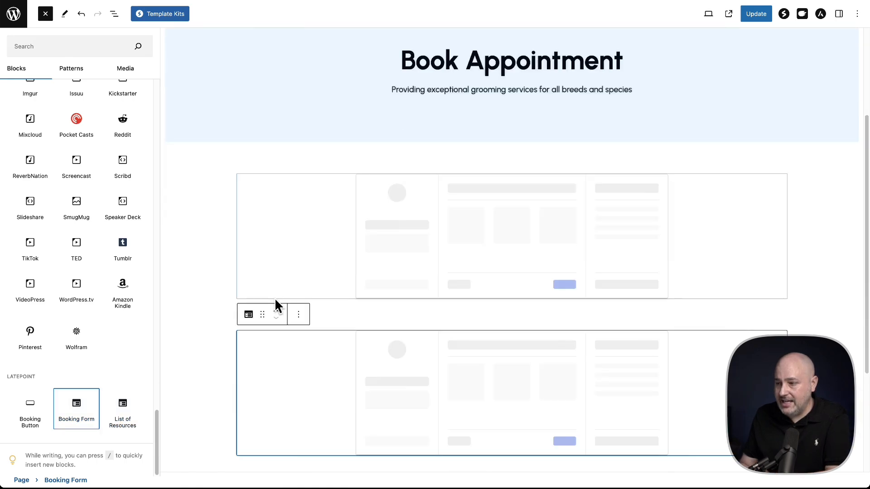
Examine the new Booking Form block's settings, including its step settings and other settings.
left_click(838, 14)
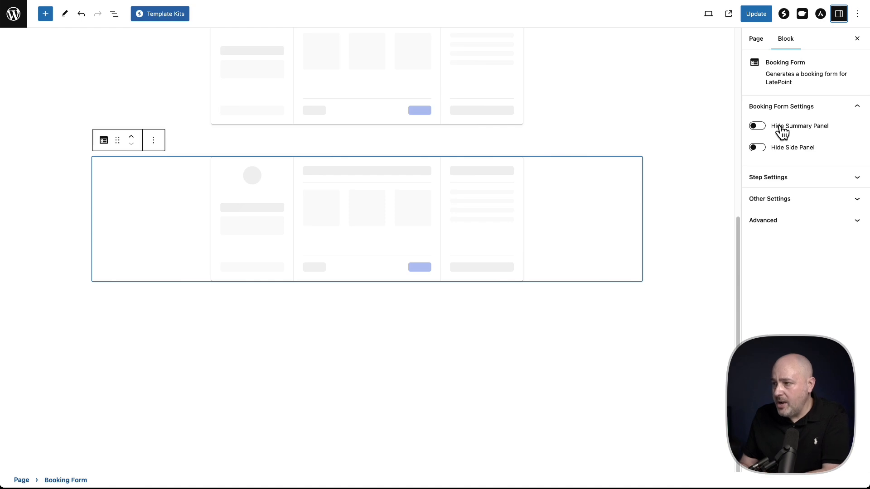
left_click(795, 178)
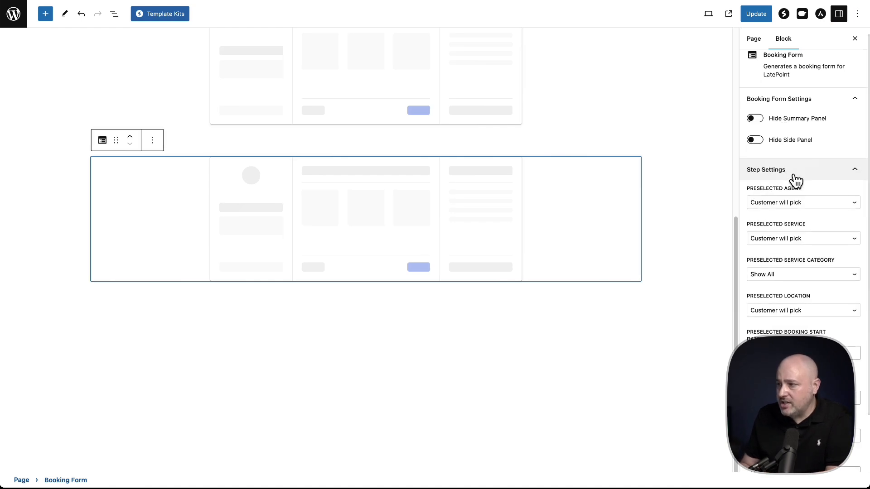
scroll(799, 181, "down", 2)
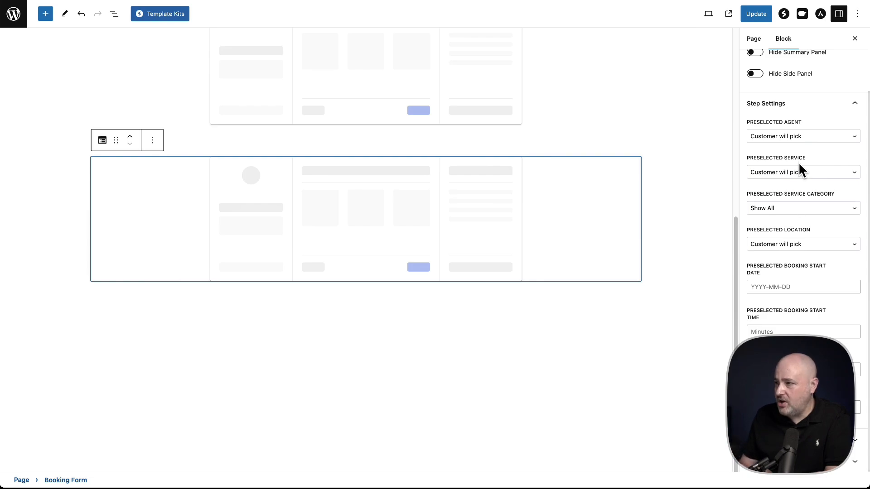
left_click(800, 108)
left_click(804, 198)
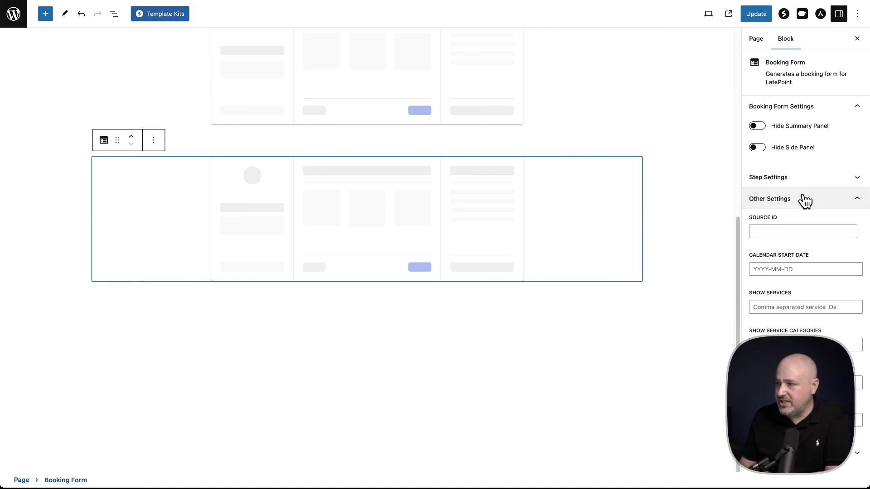
left_click(804, 201)
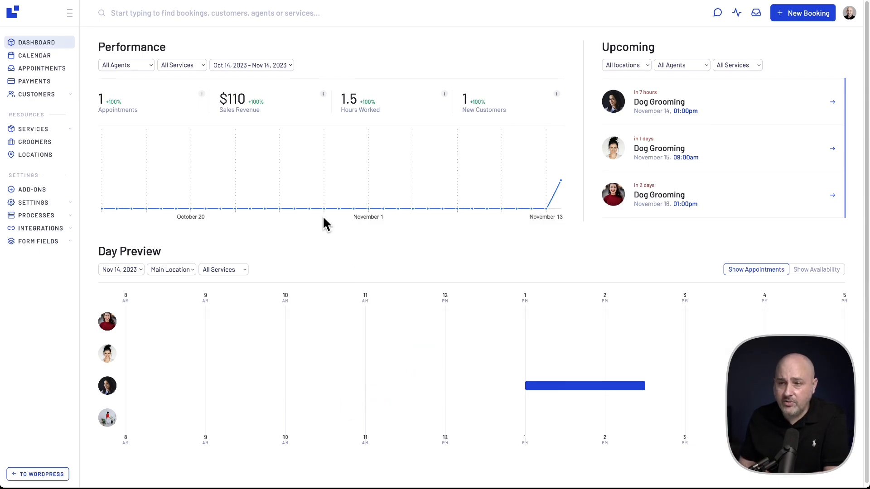
Review the booking calendar in the LatePoint admin in month view and return it to day view.
left_click(41, 58)
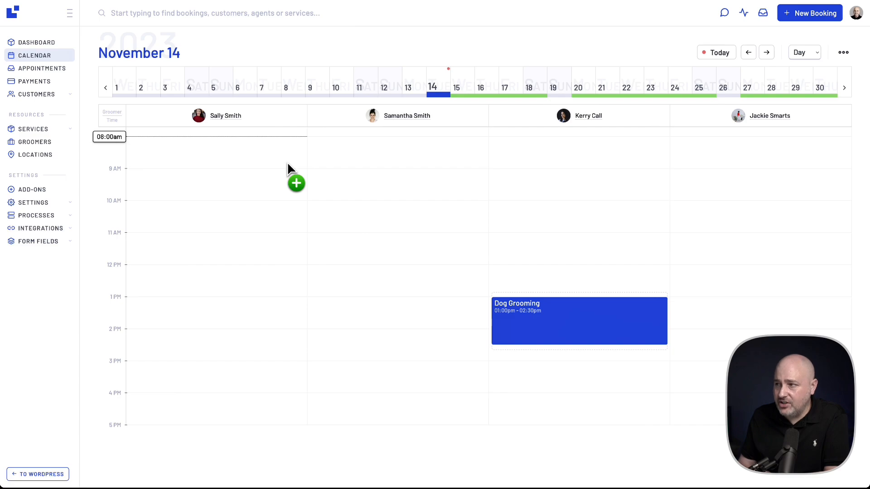
left_click(813, 54)
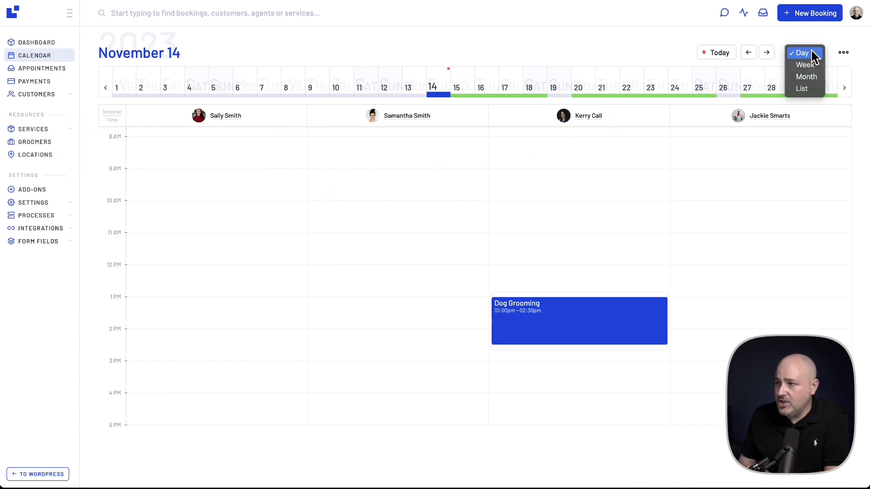
left_click(815, 77)
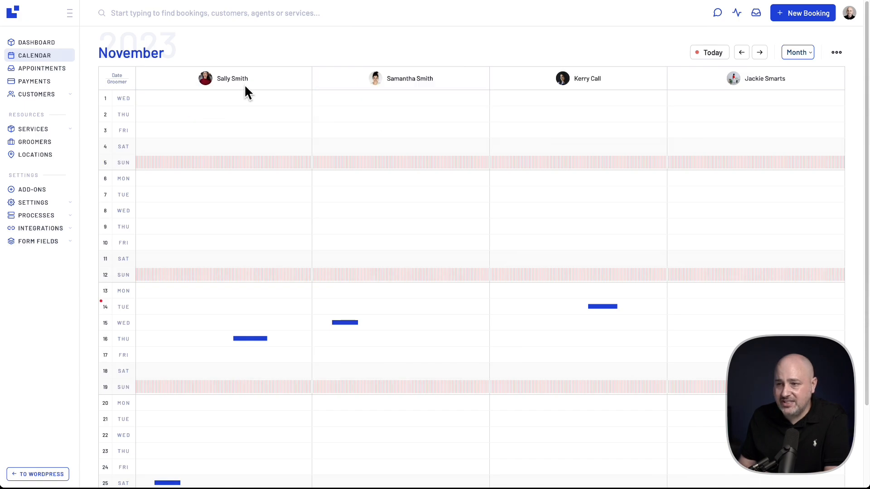
left_click(803, 55)
left_click(796, 30)
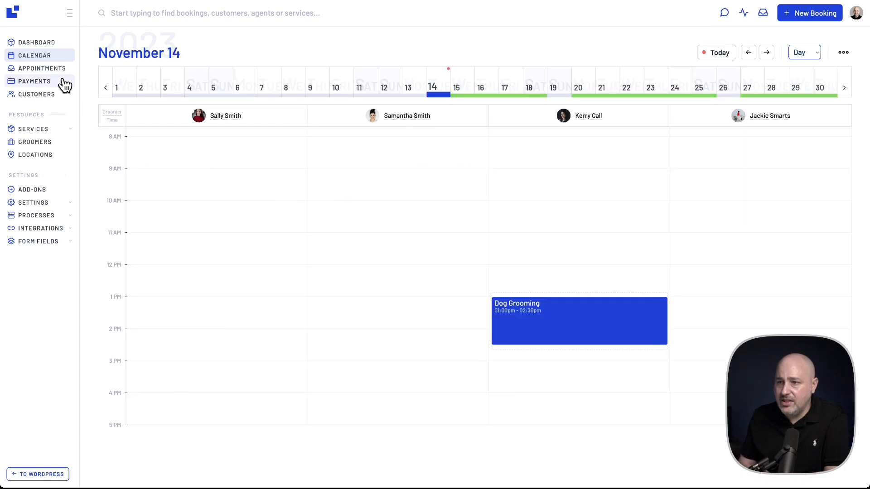
Review the appointments list and its additional column options, and view the payments list.
left_click(42, 69)
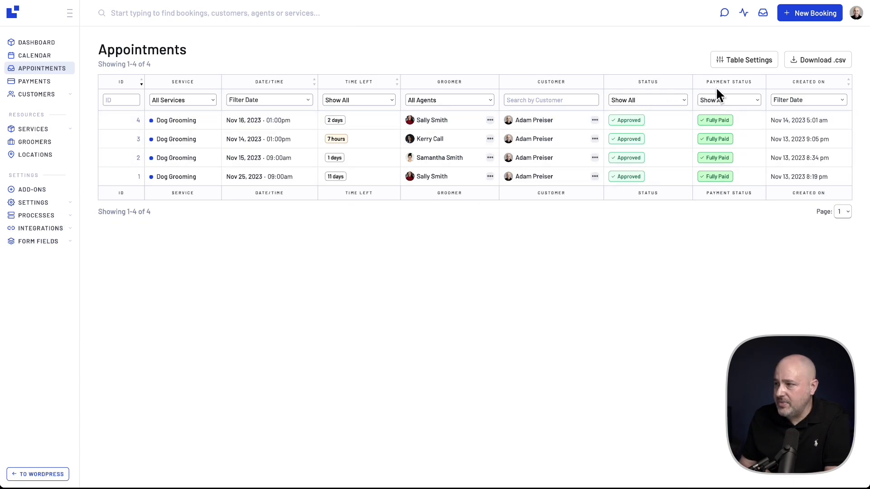
left_click(747, 65)
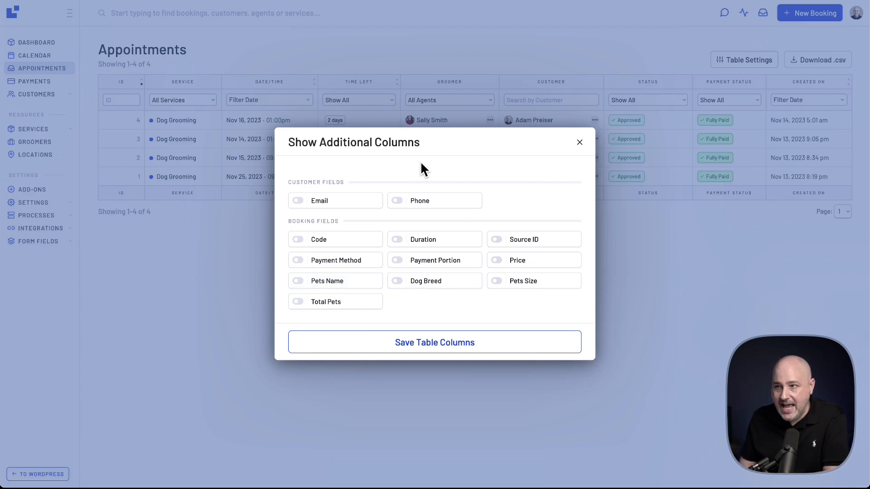
left_click(579, 143)
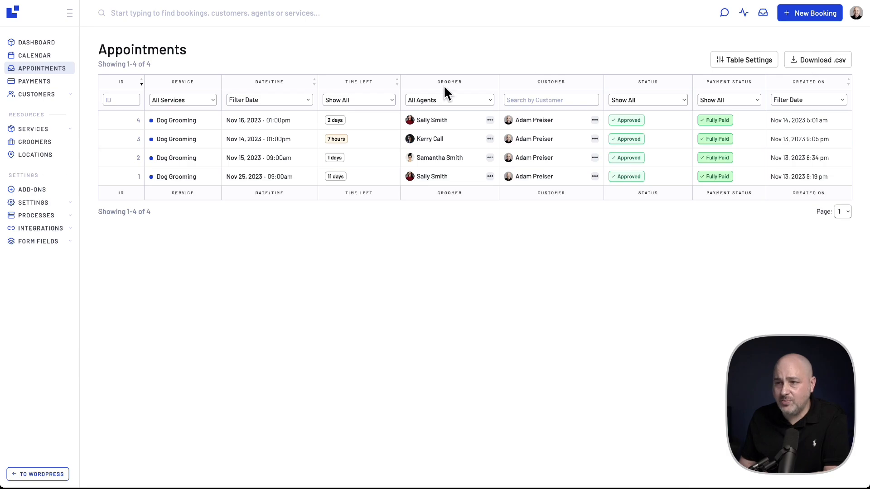
left_click(32, 85)
mouse_move(35, 95)
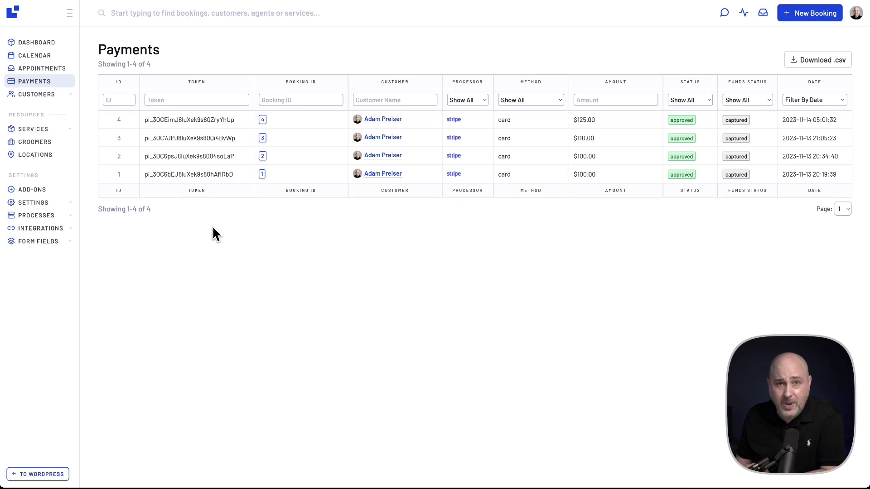
Start a new process in LatePoint and view the available event types, leaving Booking Created selected.
left_click(47, 215)
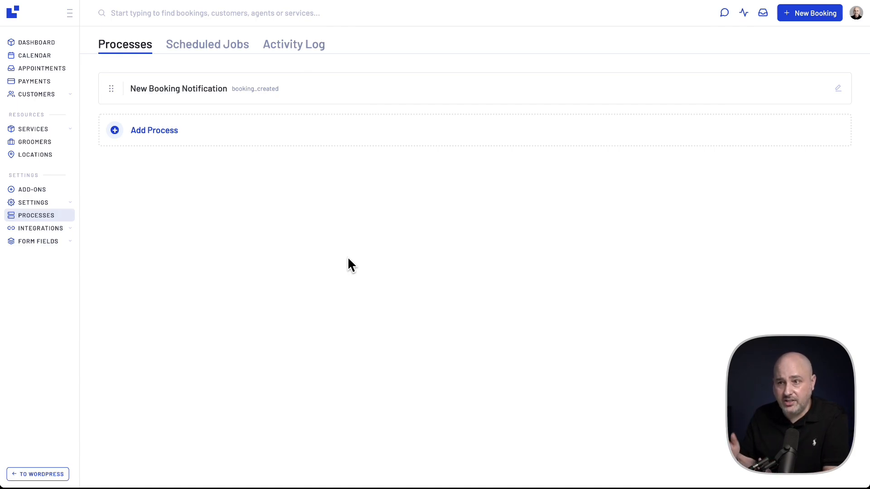
left_click(176, 140)
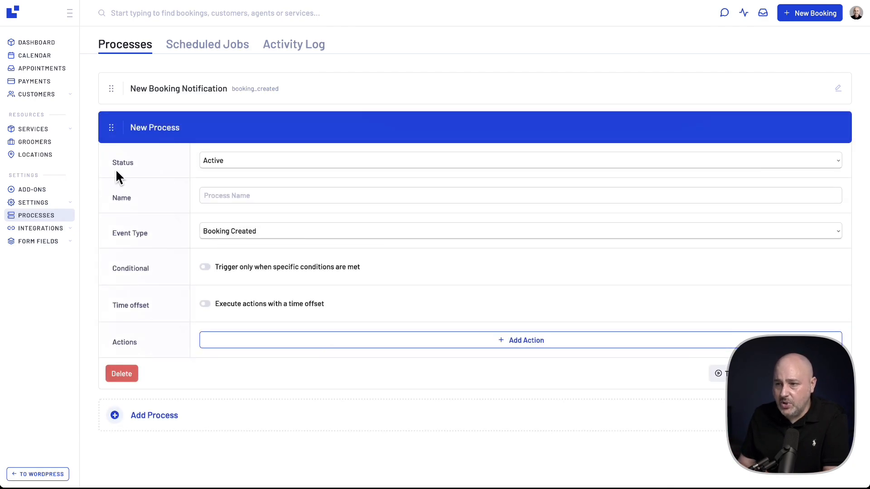
left_click(218, 194)
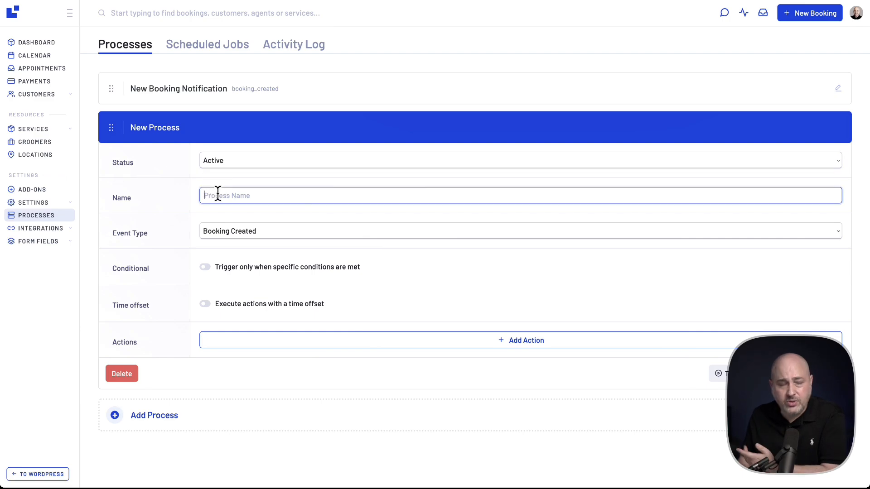
left_click(313, 231)
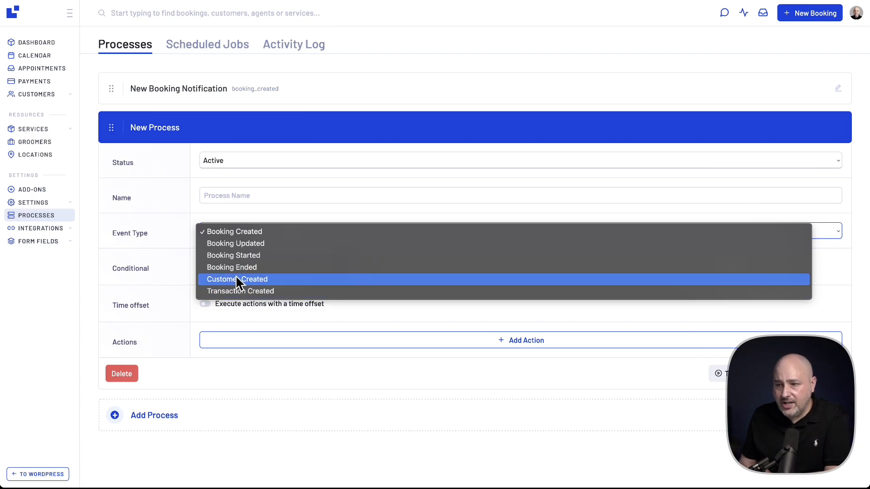
left_click(162, 238)
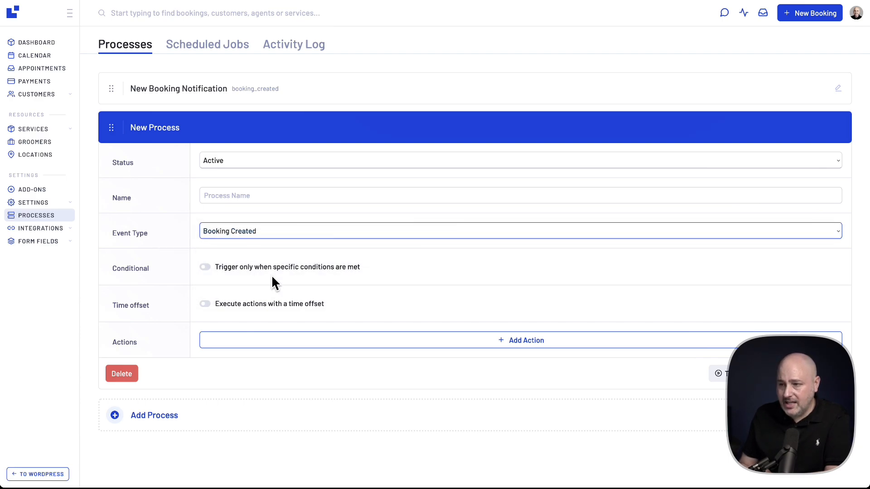
Try the new process's conditional trigger and time offset options, switching each on and back off.
left_click(206, 268)
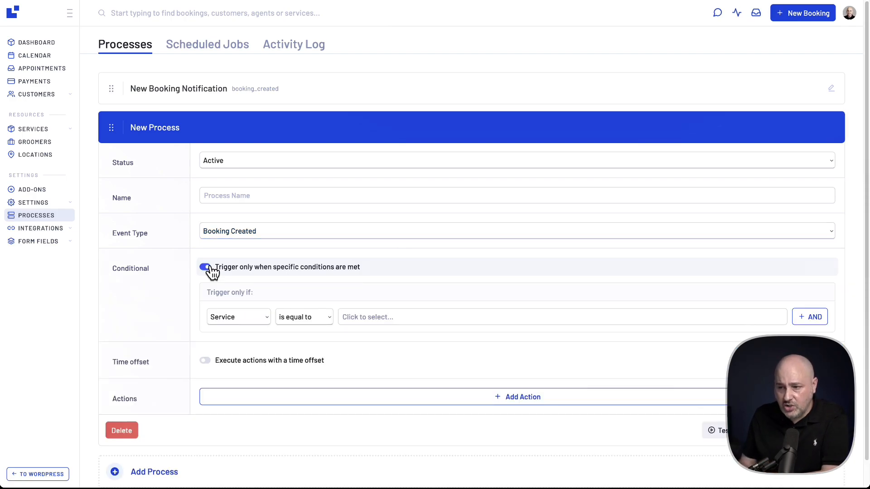
left_click(206, 267)
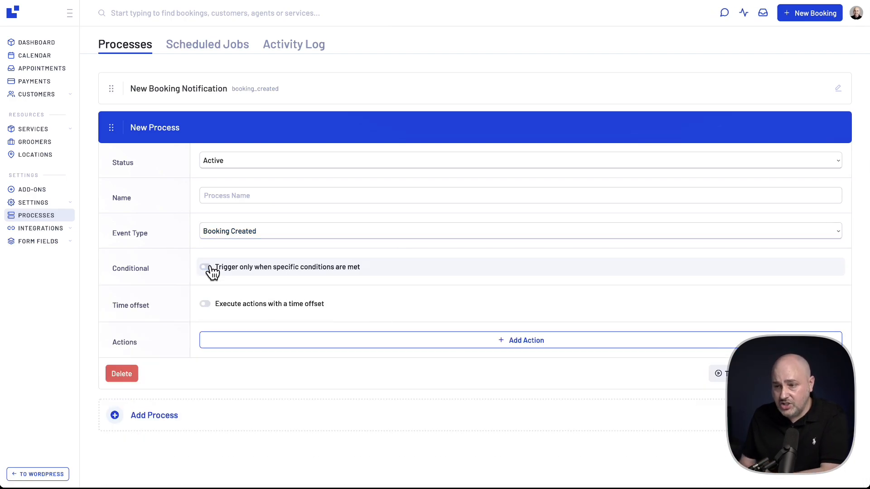
left_click(206, 305)
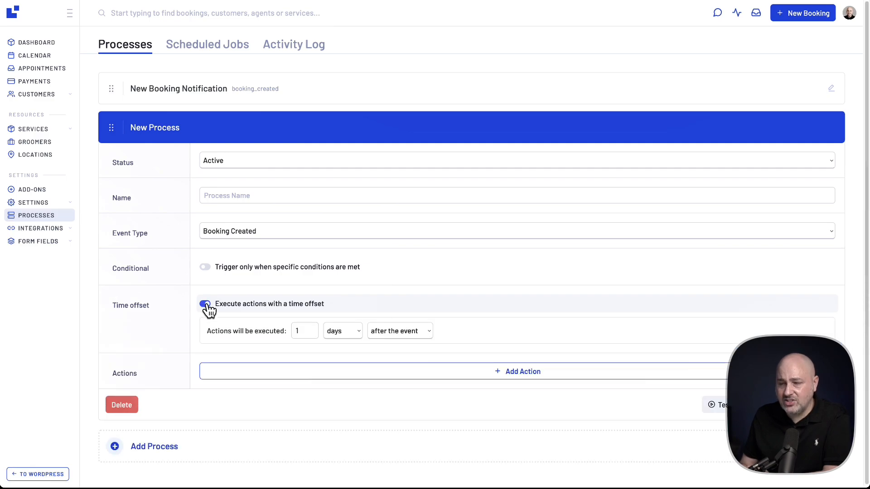
left_click(206, 305)
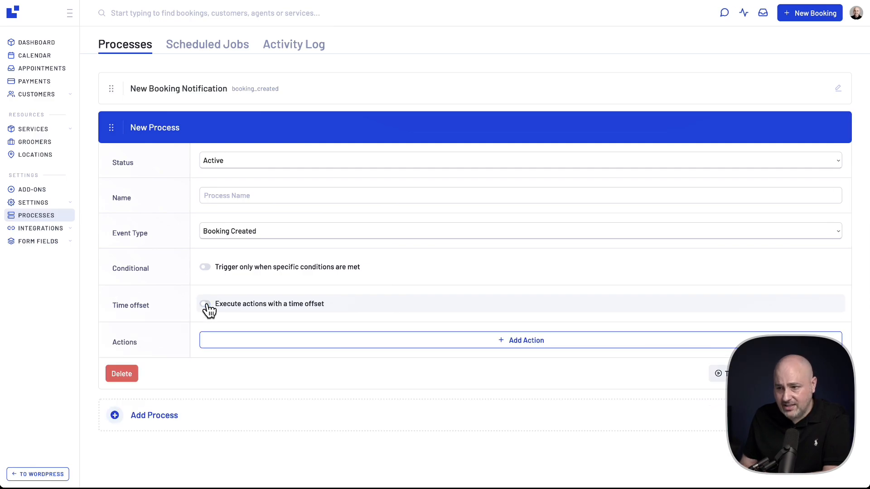
Add a Send Email action to the new process, view the other action types, and discard the unsaved process.
left_click(401, 343)
scroll(398, 340, "down", 6)
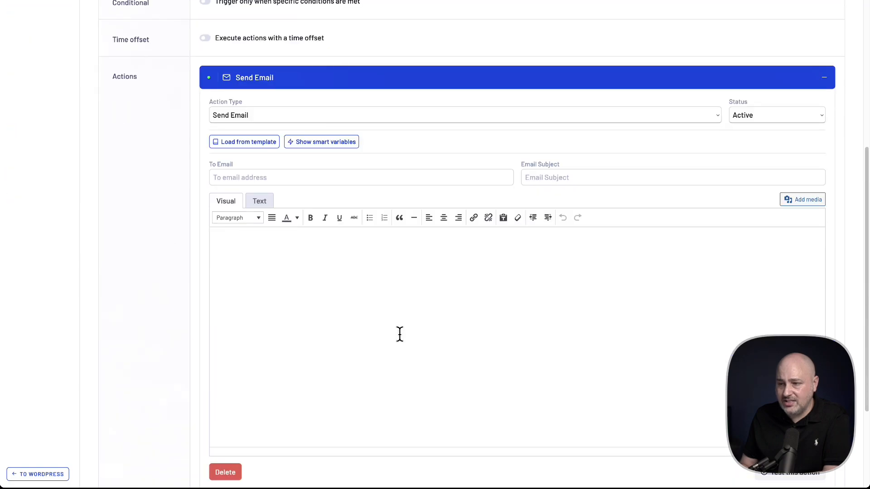
left_click(360, 95)
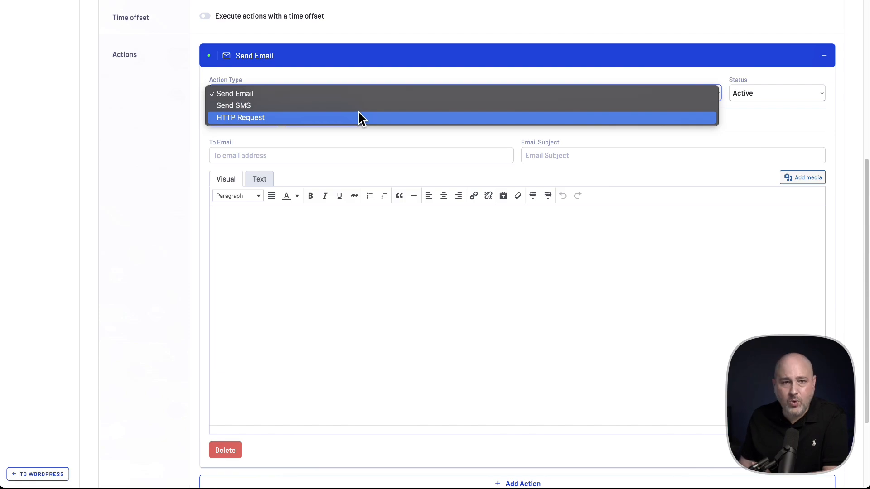
left_click(169, 136)
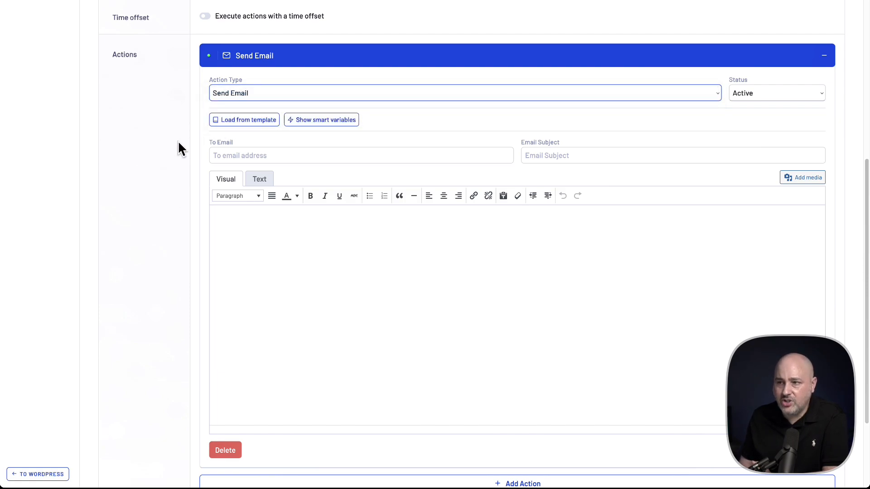
scroll(178, 147, "up", 6)
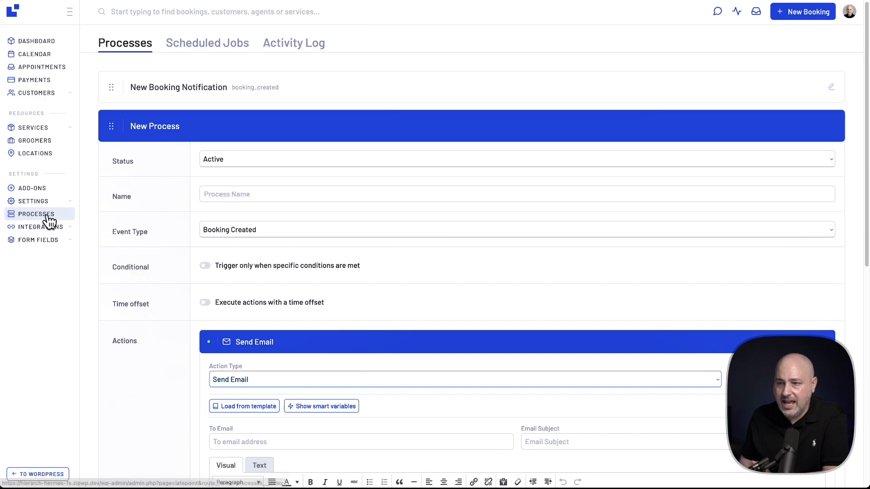
left_click(47, 218)
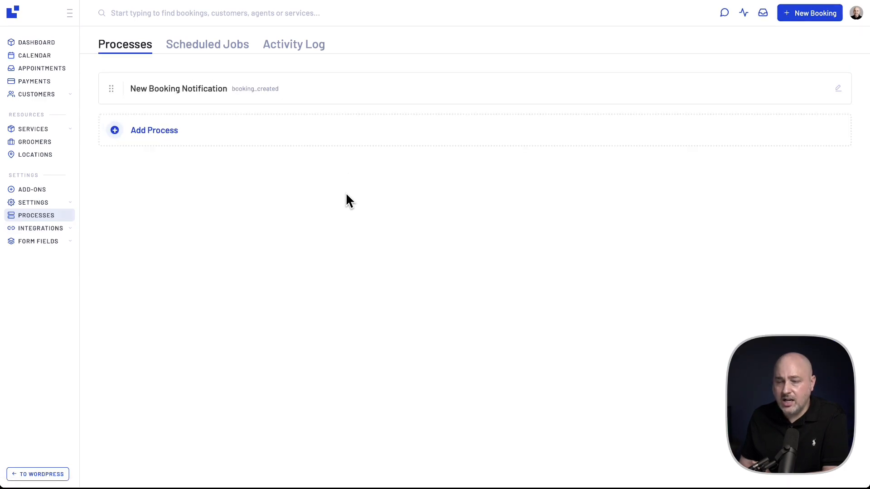